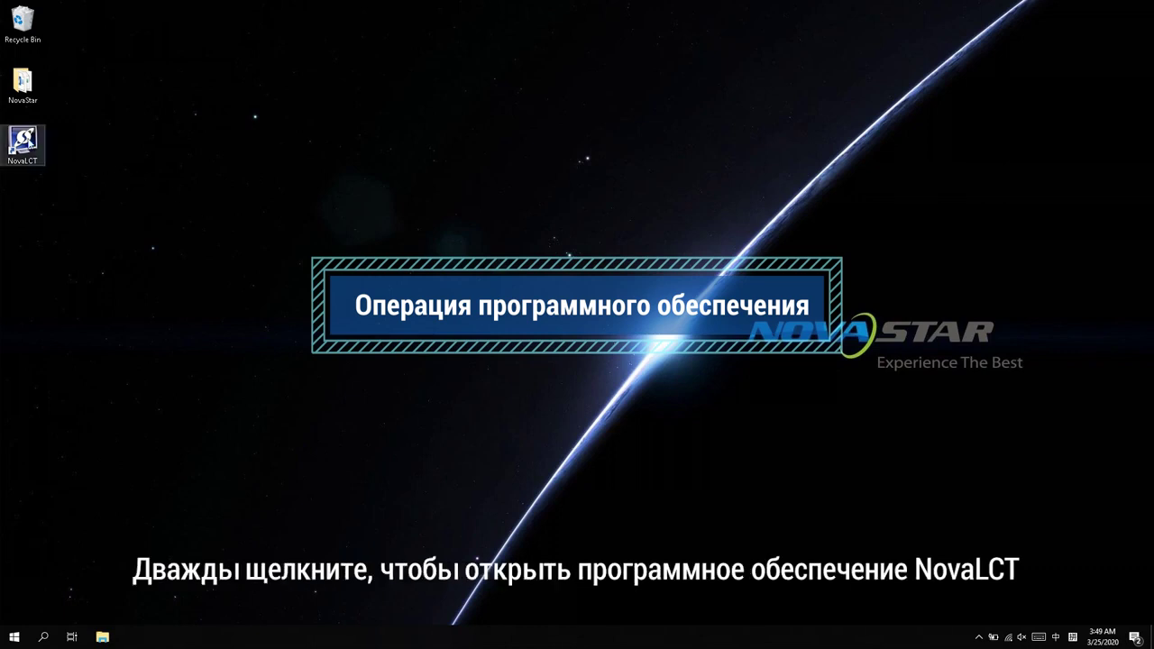
Step: Launch NovaLCT and log in as Advanced Synchronous System User with the account password
{"action": "left_click", "coordinate": [22, 142]}
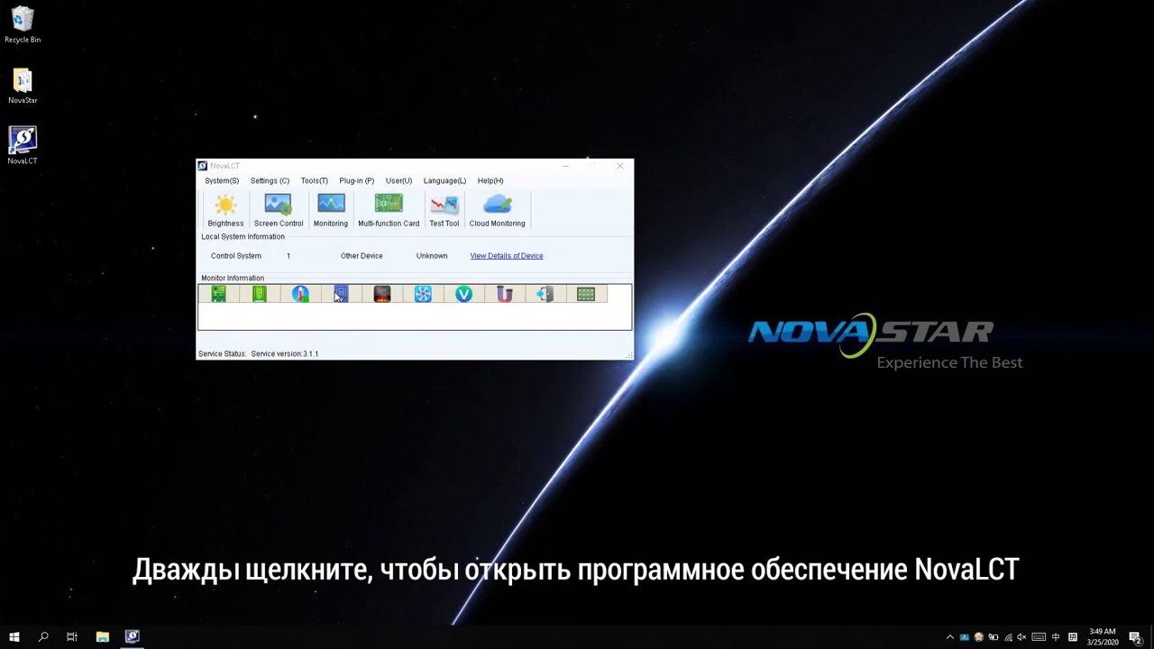
{"action": "left_click", "coordinate": [398, 180]}
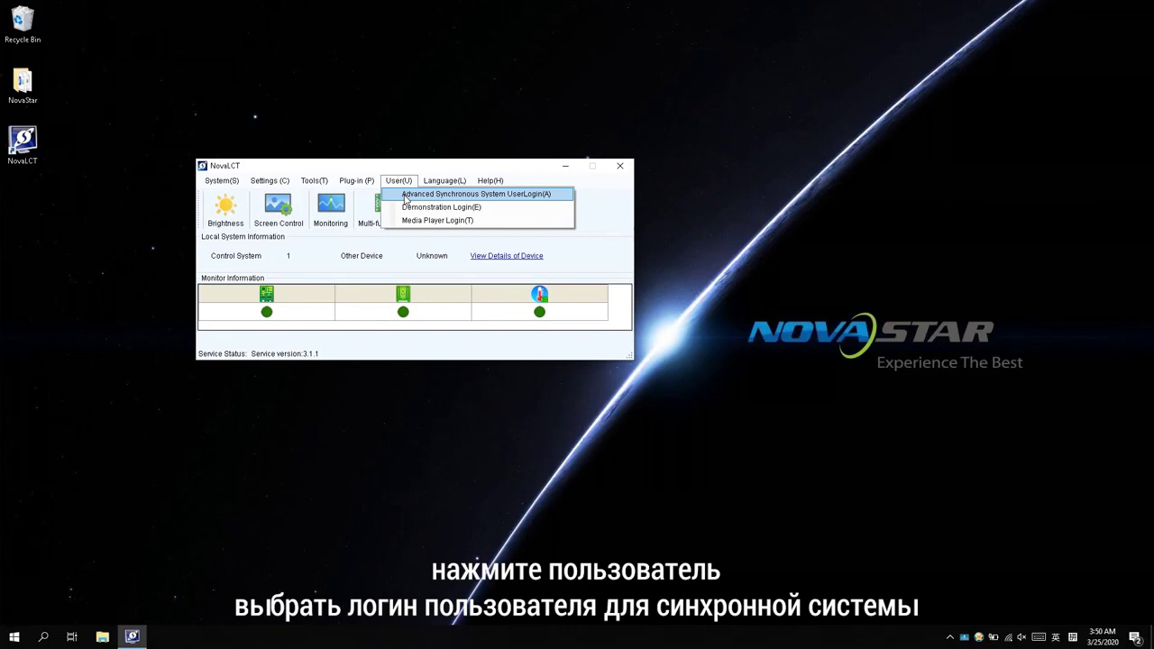
{"action": "left_click", "coordinate": [406, 197]}
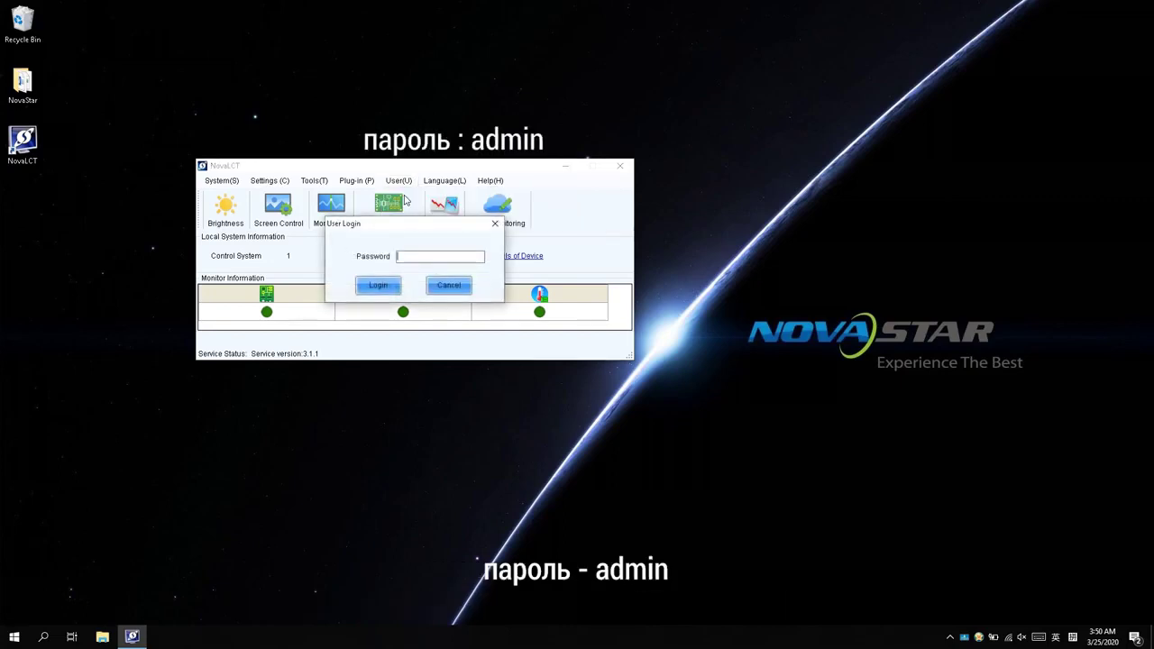
{"action": "left_click", "coordinate": [410, 257]}
{"action": "type", "text": "admin"}
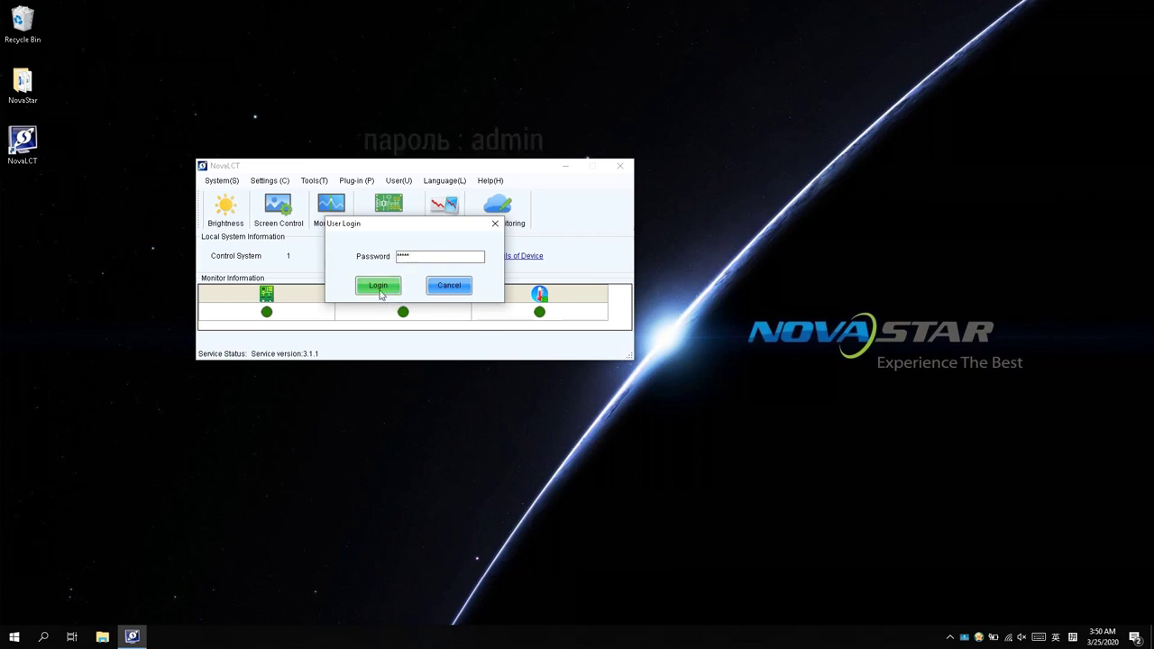
{"action": "left_click", "coordinate": [378, 285]}
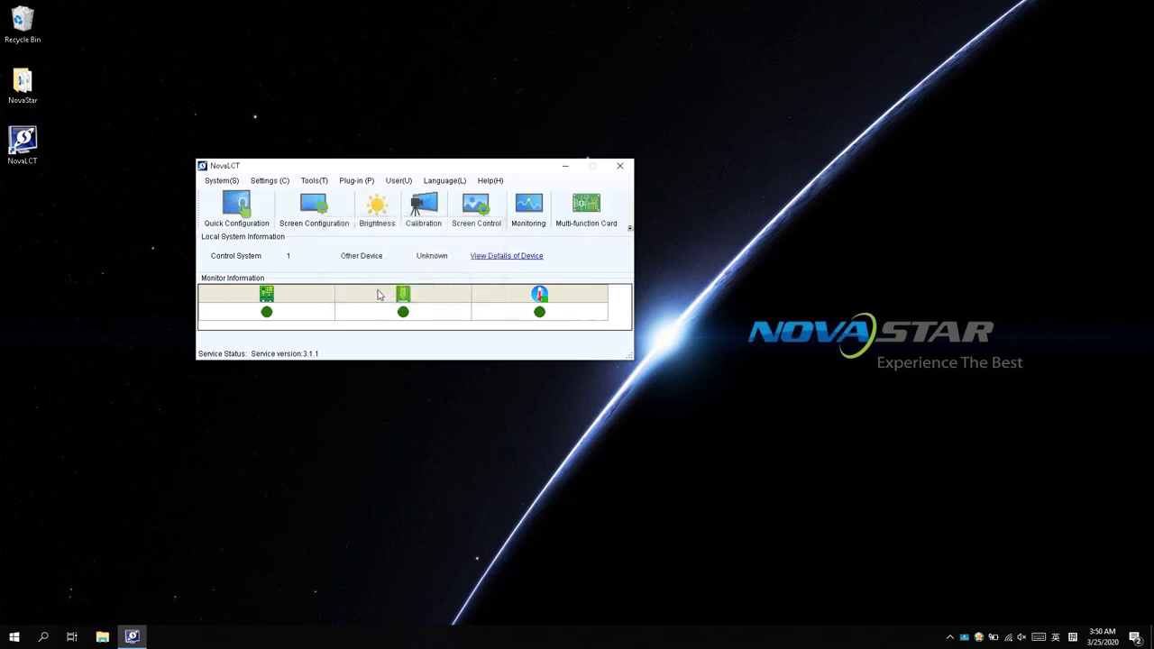
Step: Switch Brightness Adjustment to Manual and lower the brightness slider to 193 (75.7%)
{"action": "left_click", "coordinate": [378, 209]}
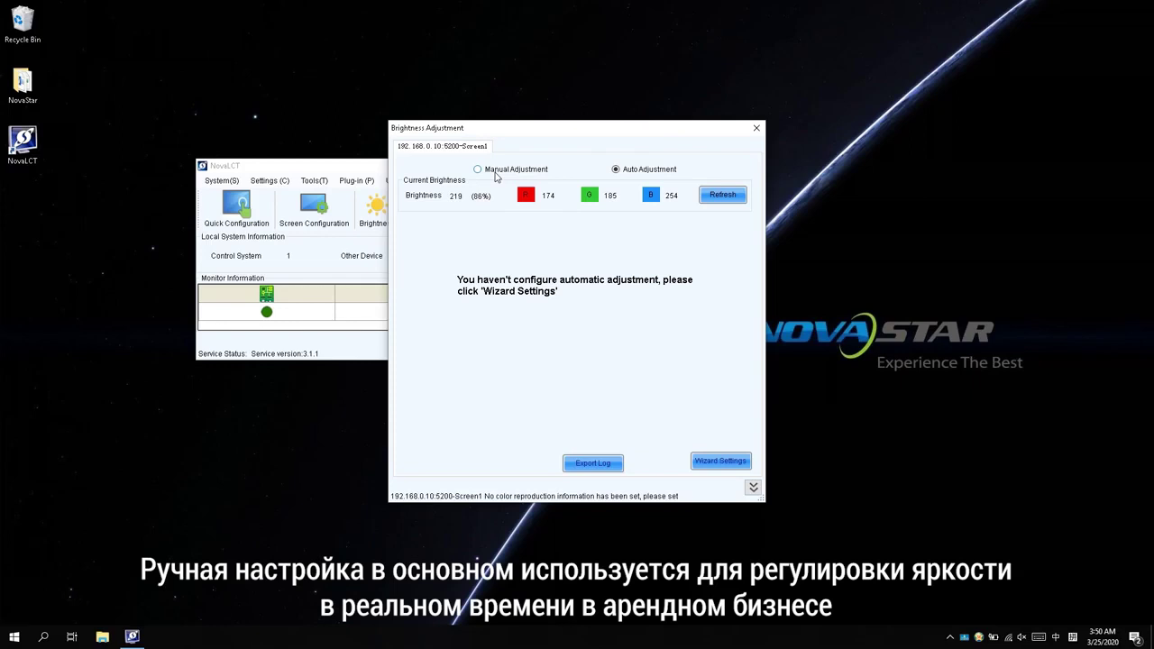
{"action": "left_click", "coordinate": [495, 174]}
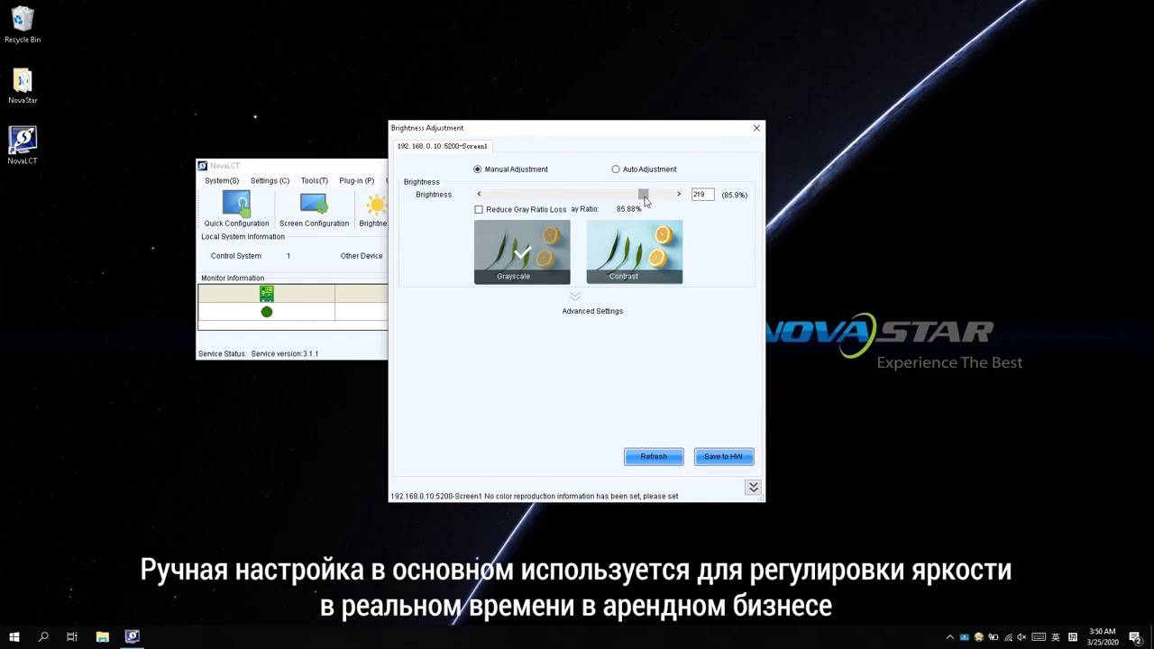
{"action": "mouse_move", "coordinate": [644, 194]}
{"action": "left_mouse_down"}
{"action": "mouse_move", "coordinate": [555, 200]}
{"action": "mouse_move", "coordinate": [658, 199]}
{"action": "mouse_move", "coordinate": [626, 202]}
{"action": "left_mouse_up"}
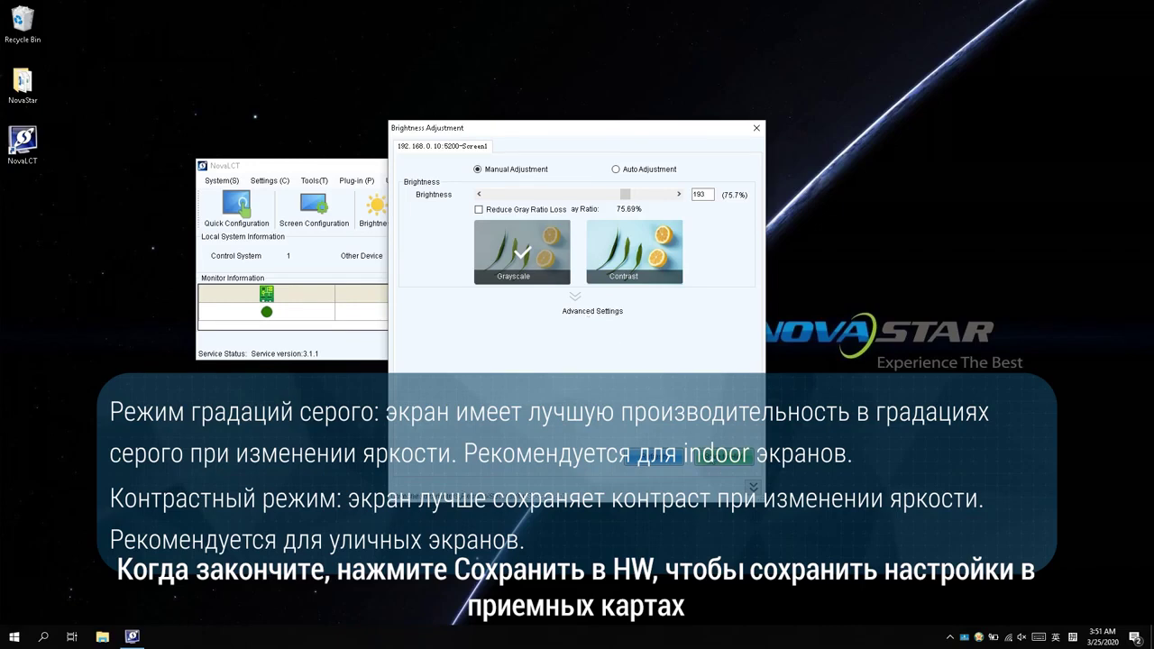
Step: Select Auto Adjustment and start Wizard Settings to reach Mode Selection
{"action": "left_click", "coordinate": [642, 170]}
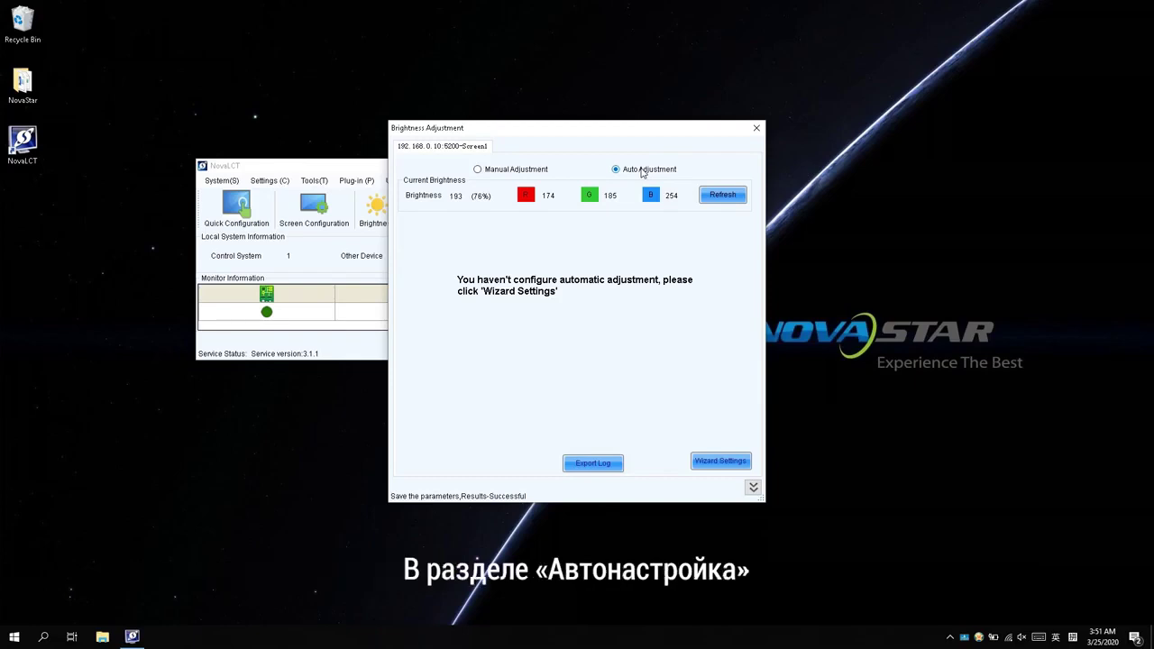
{"action": "left_click", "coordinate": [710, 461]}
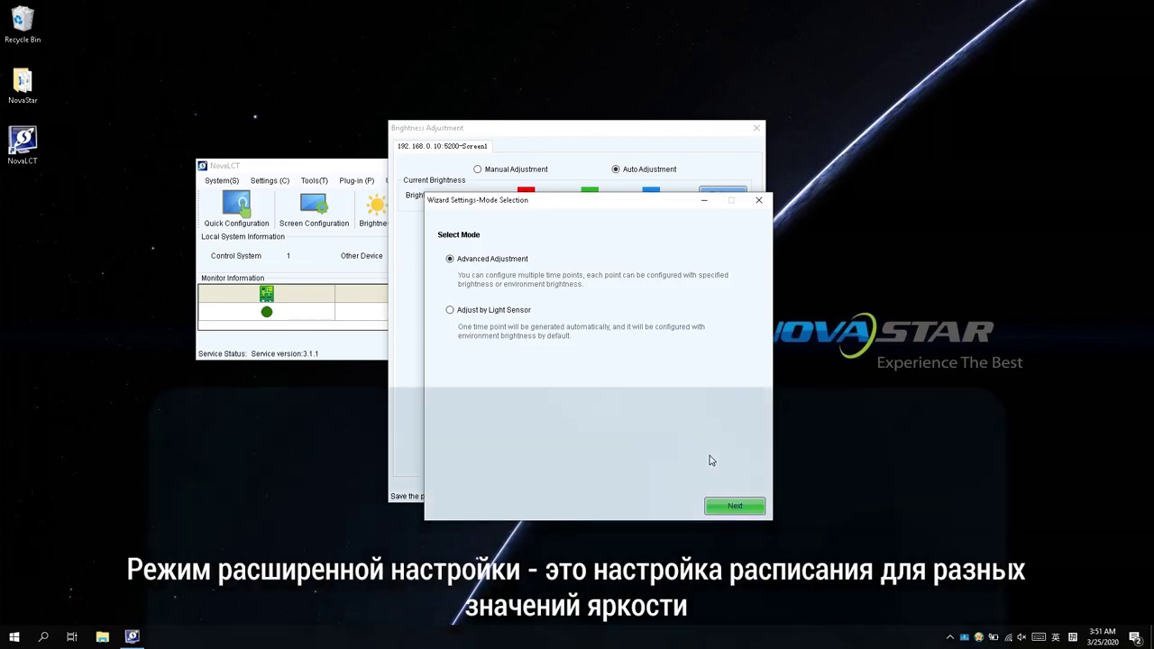
Step: Select Adjust by Light Sensor in the wizard's Mode Selection step
{"action": "left_click", "coordinate": [508, 314]}
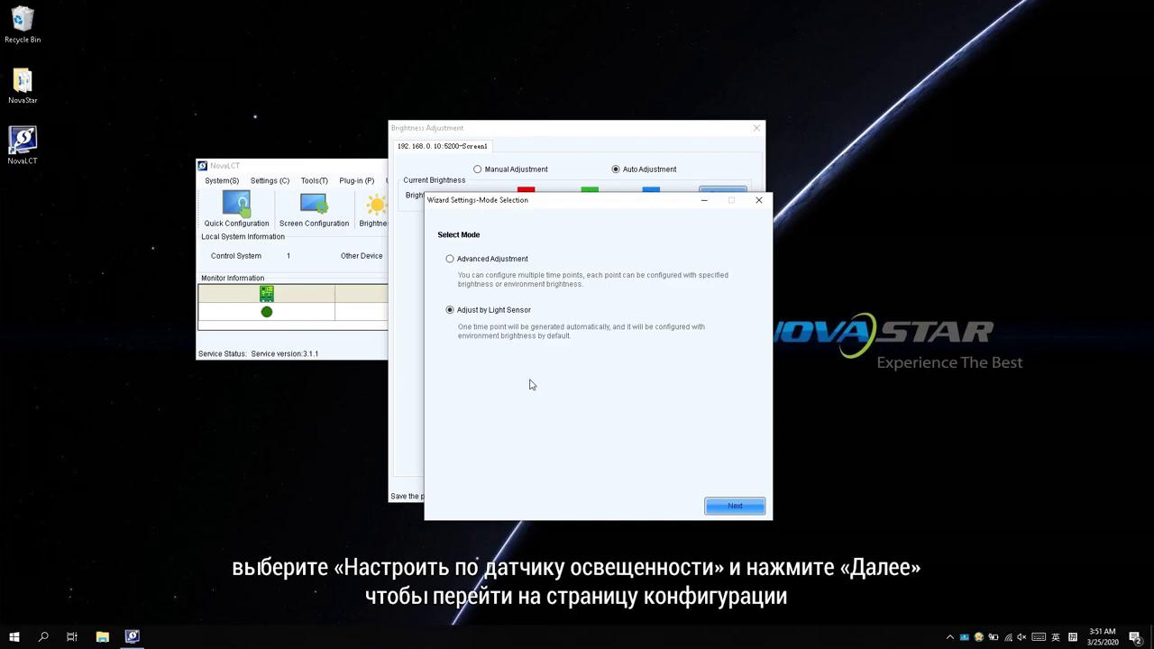
Step: On Light Sensor Settings, test and refresh the sensor to read 350, then enable it
{"action": "left_click", "coordinate": [732, 507]}
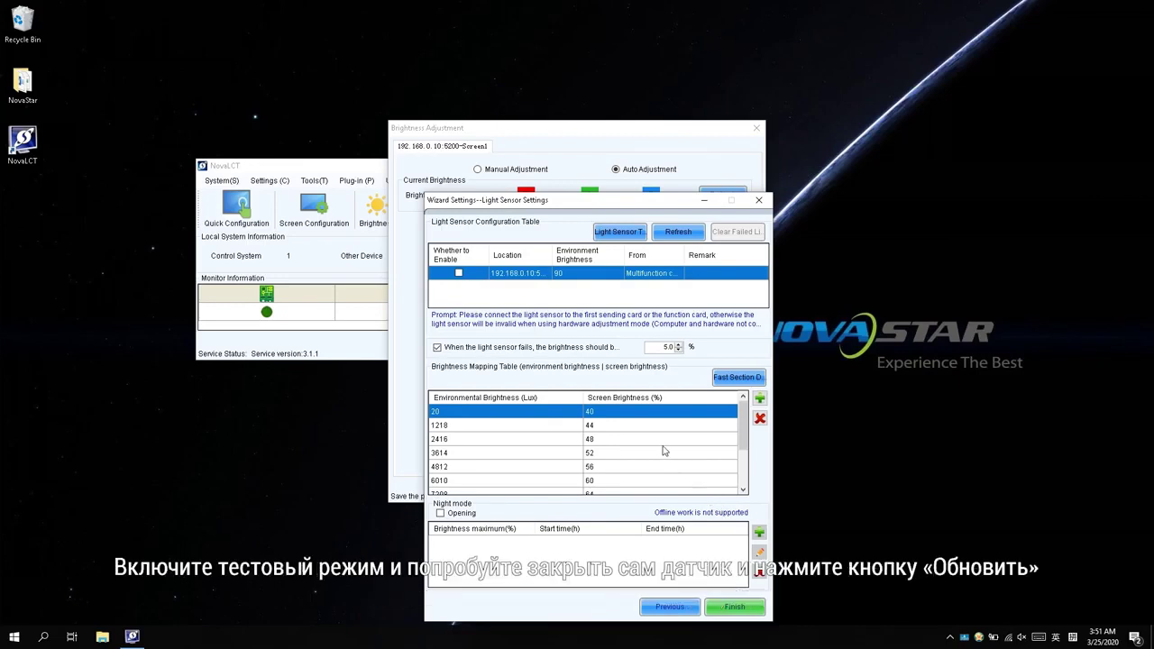
{"action": "left_click", "coordinate": [617, 233]}
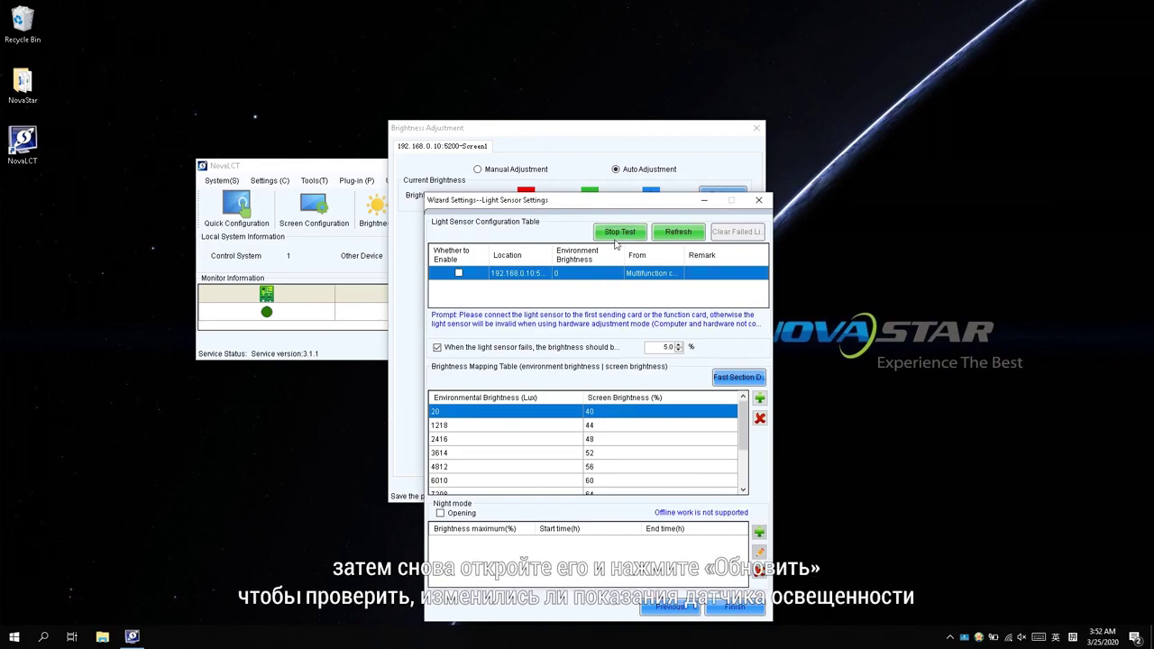
{"action": "left_click", "coordinate": [687, 234]}
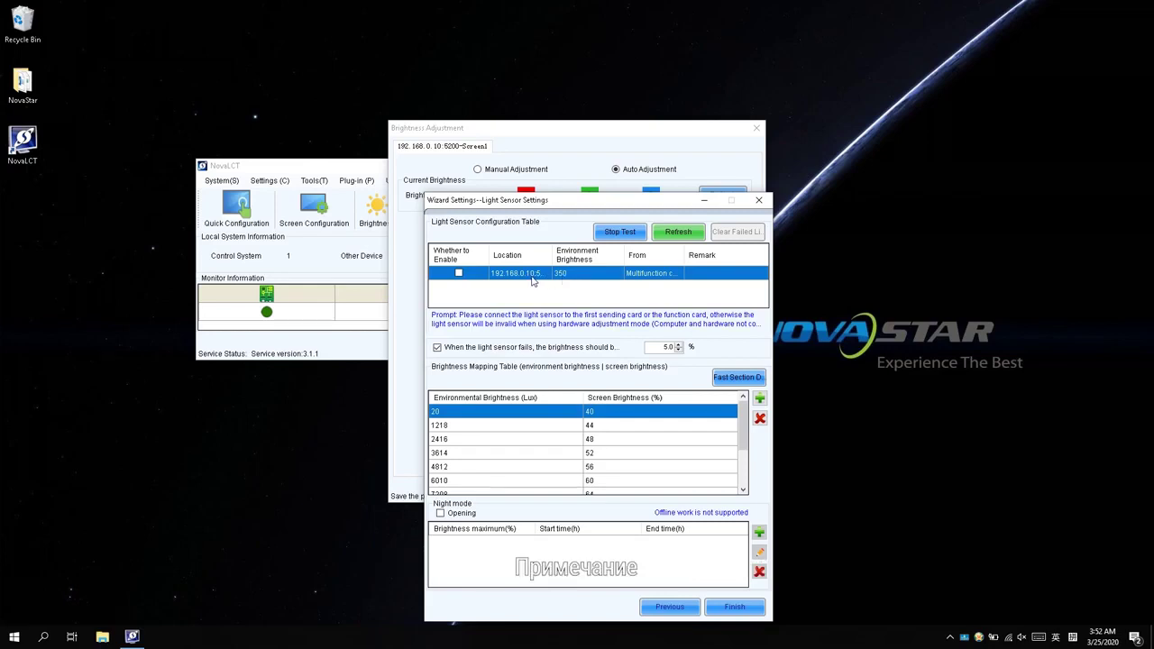
{"action": "left_click", "coordinate": [459, 273]}
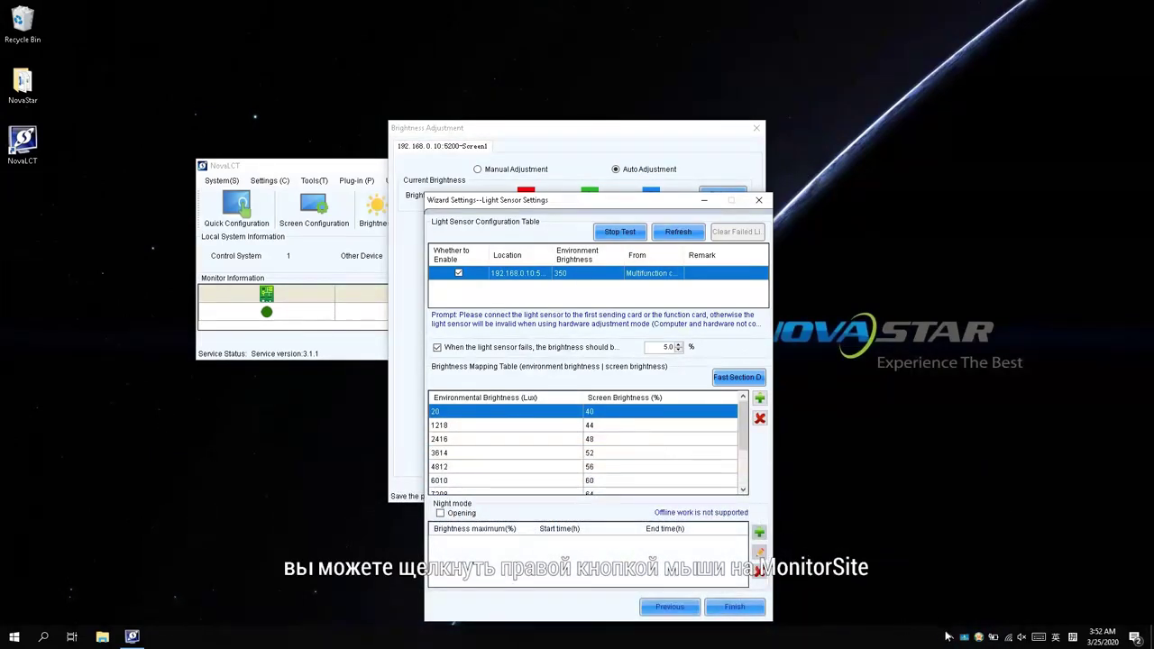
Step: Save MonitorSite's Brightness Advanced Settings: gradient on, 60 s detection cycle, 5 readings
{"action": "right_click", "coordinate": [965, 637]}
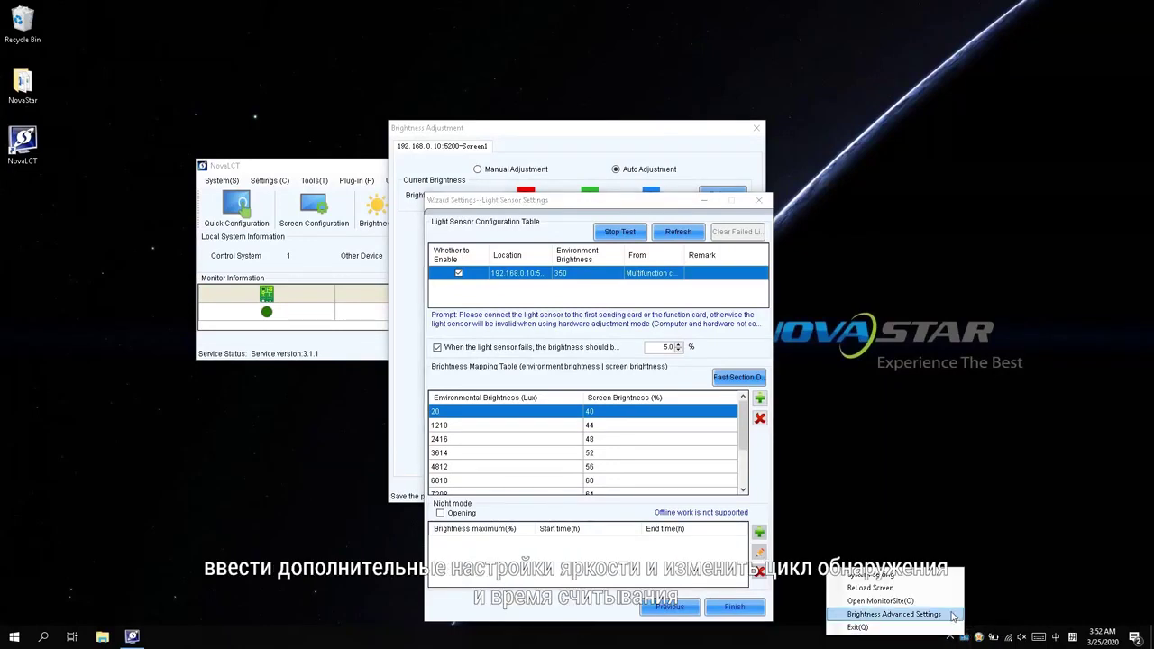
{"action": "left_click", "coordinate": [953, 616]}
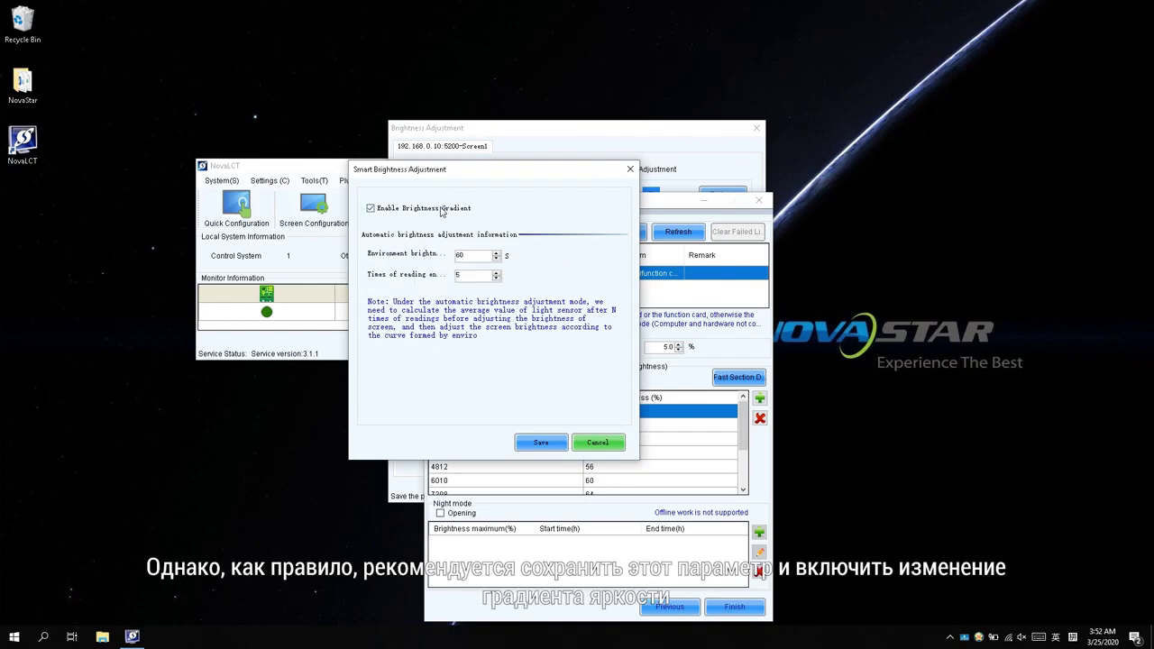
{"action": "left_click", "coordinate": [532, 444]}
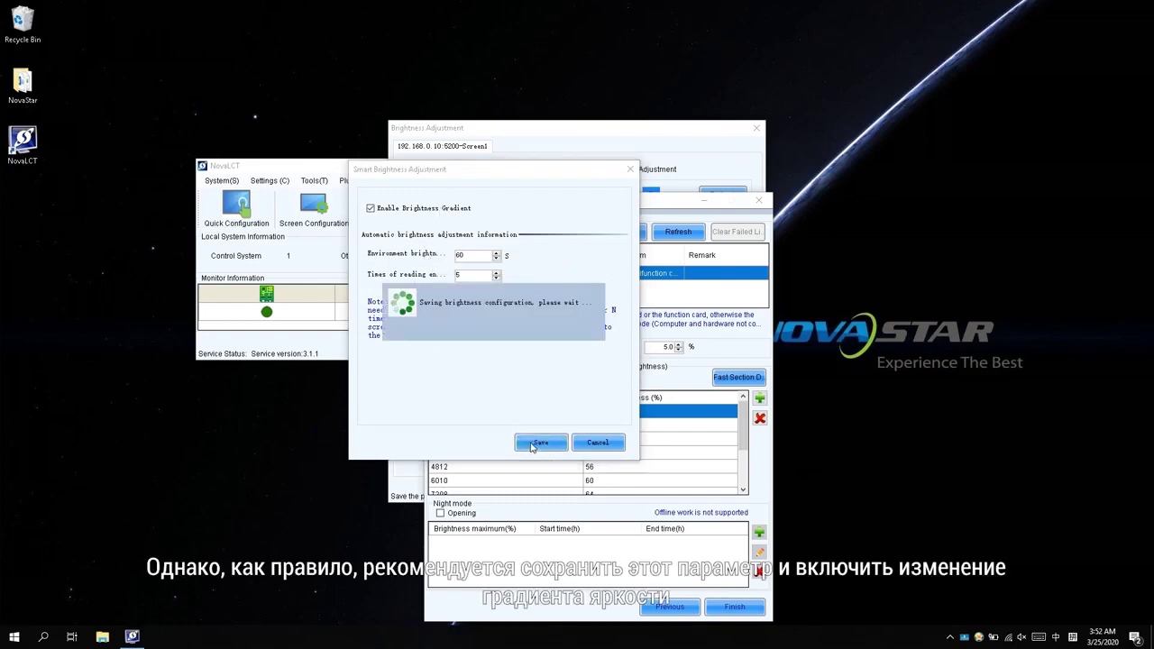
{"action": "left_click", "coordinate": [450, 330]}
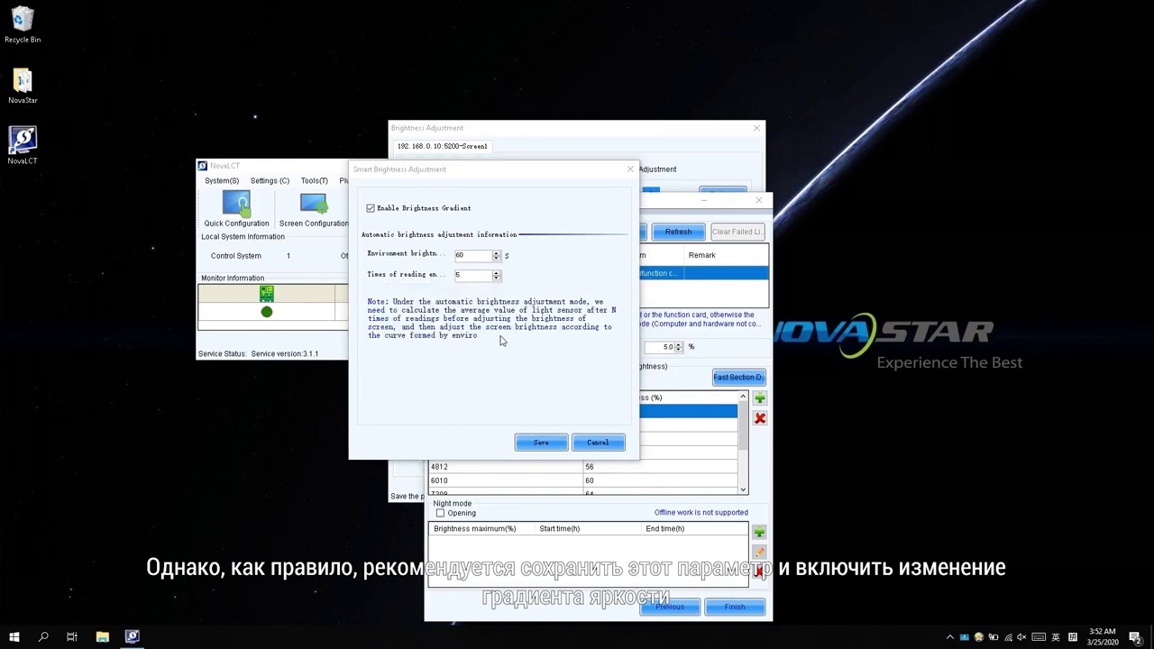
Step: Close Smart Brightness Adjustment and open Fast Section Division (12000 lux 80%, 20 lux 40%, 10 sections)
{"action": "left_click", "coordinate": [630, 170]}
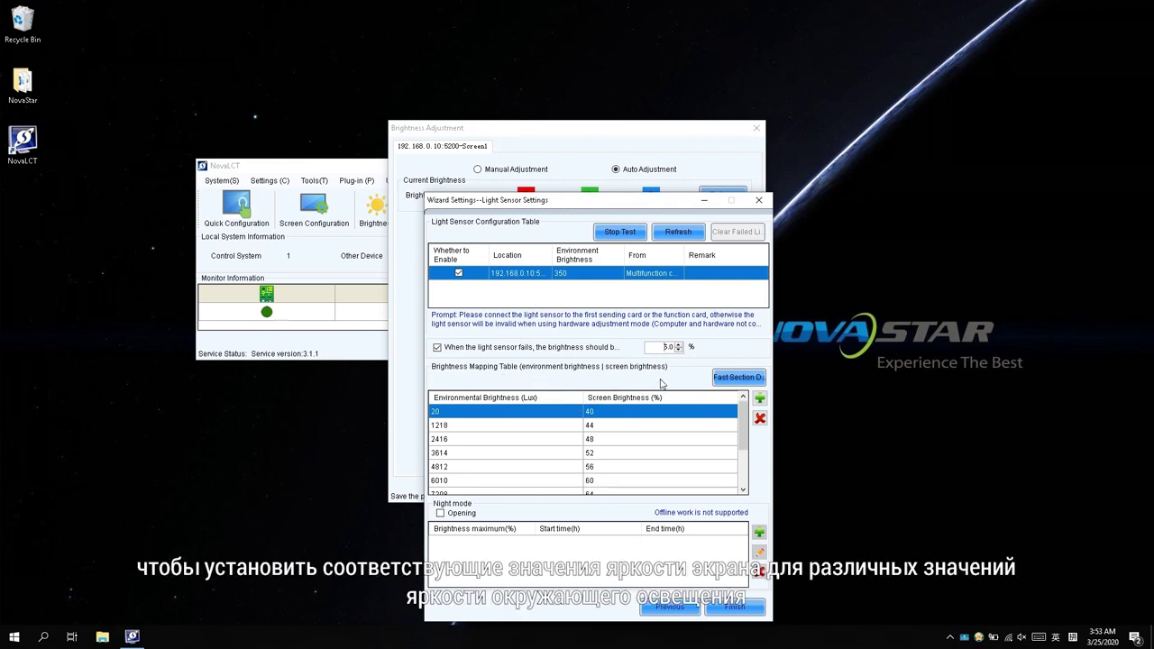
{"action": "left_click", "coordinate": [728, 378]}
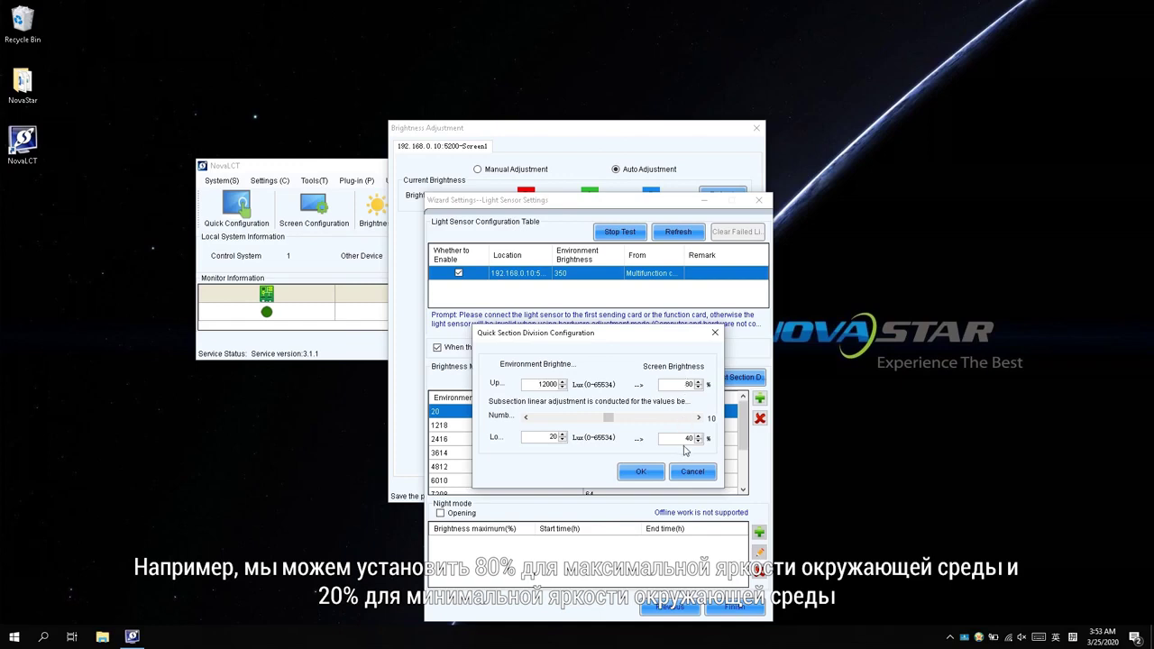
{"action": "double_click", "coordinate": [690, 438]}
{"action": "type", "text": "20"}
{"action": "left_click_drag", "start_coordinate": [610, 419], "coordinate": [696, 421]}
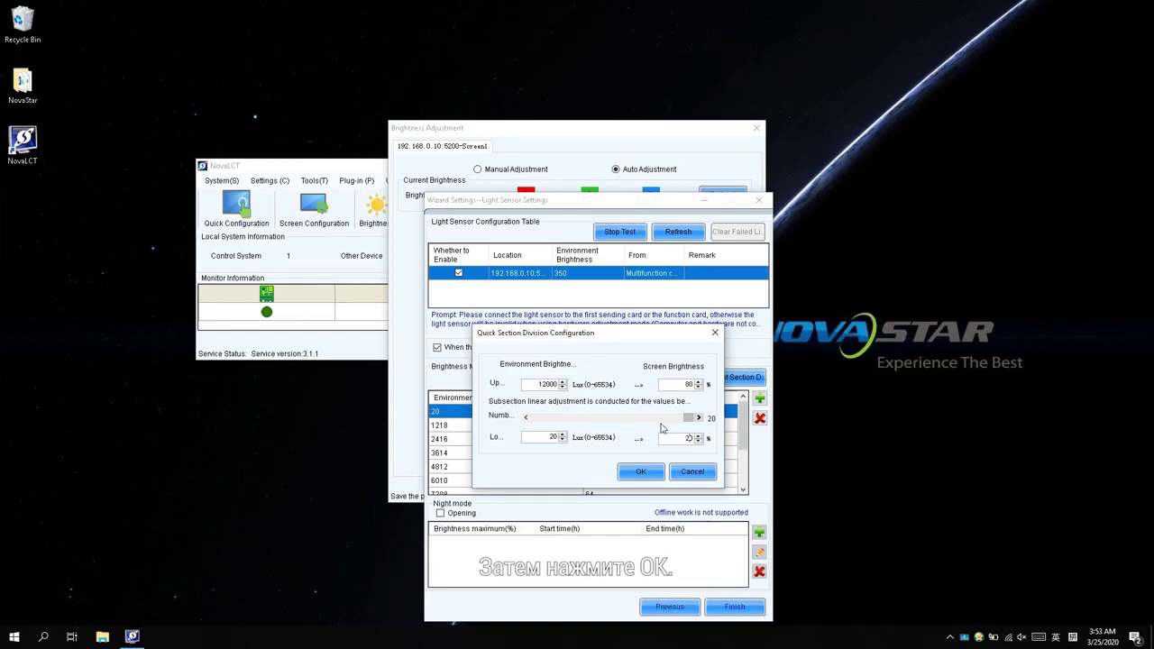
{"action": "left_click", "coordinate": [639, 472]}
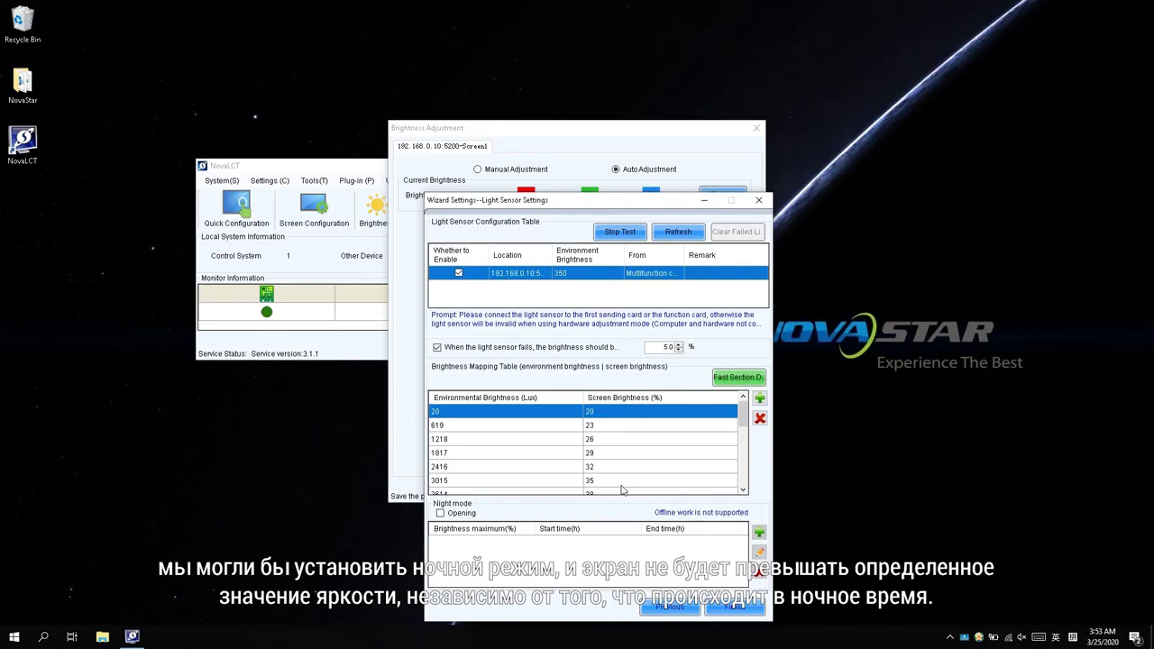
Step: Enable night mode and add a period from 19 h to 6 h capped at 30% brightness
{"action": "left_click", "coordinate": [475, 515]}
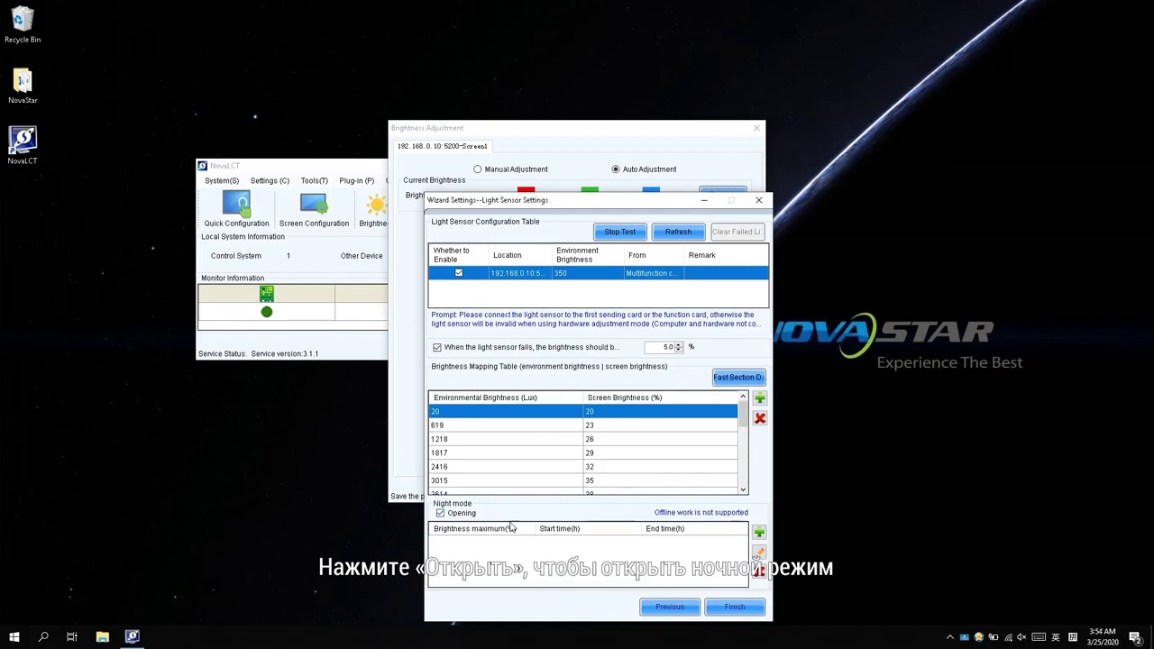
{"action": "left_click", "coordinate": [759, 532]}
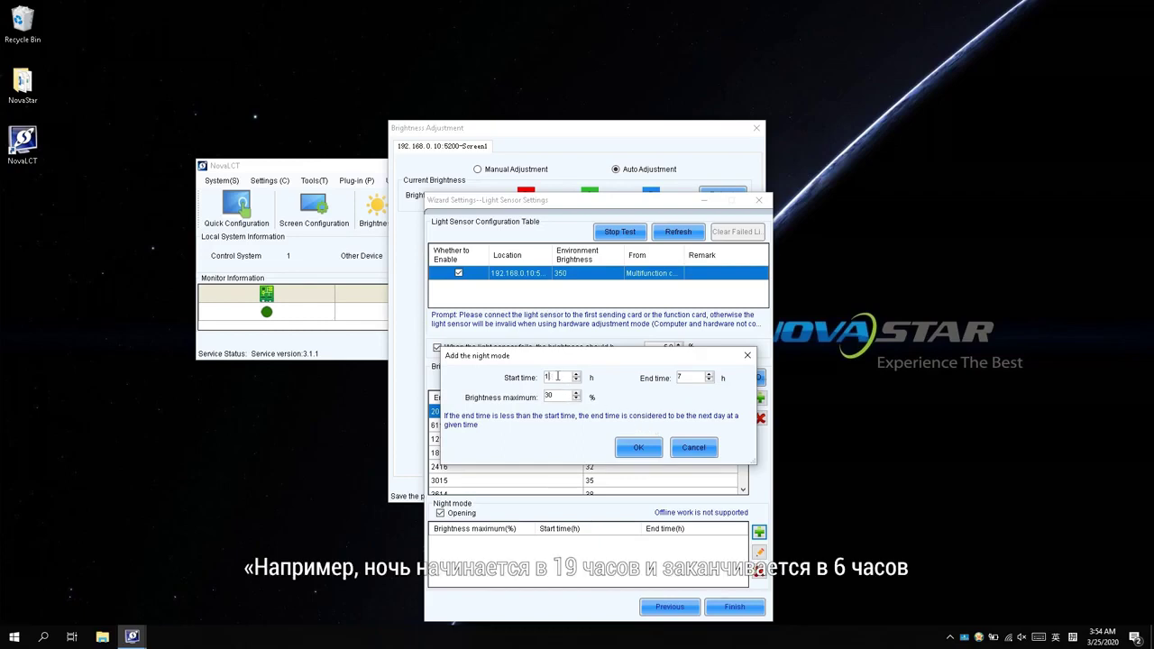
{"action": "type", "text": "9"}
{"action": "type", "text": "6"}
{"action": "left_click", "coordinate": [564, 396]}
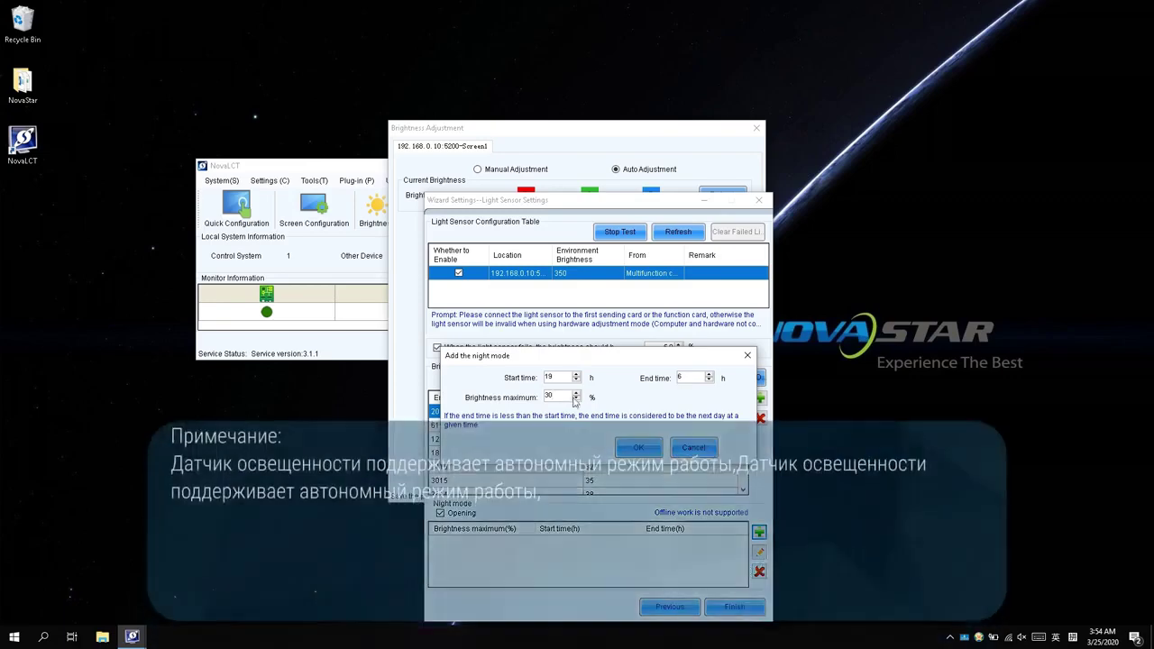
Step: Confirm the 19 h to 6 h night period at 30% brightness
{"action": "left_click", "coordinate": [634, 447]}
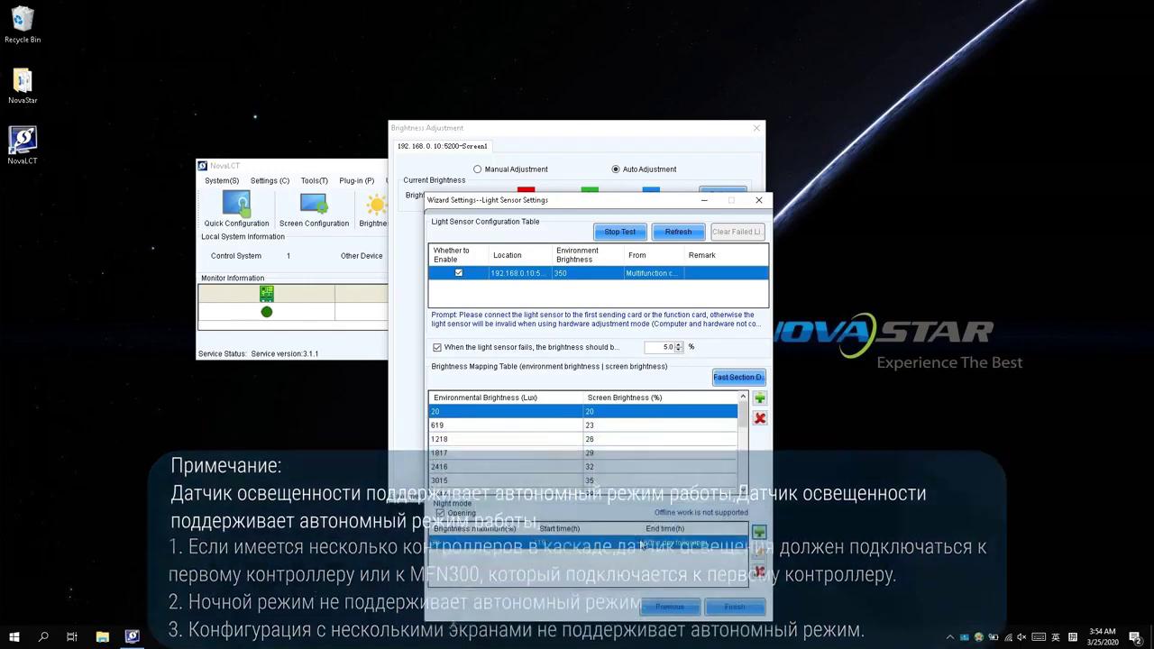
Step: Save the light-sensor setup, then reopen the wizard at the time-point schedule
{"action": "left_click", "coordinate": [726, 605]}
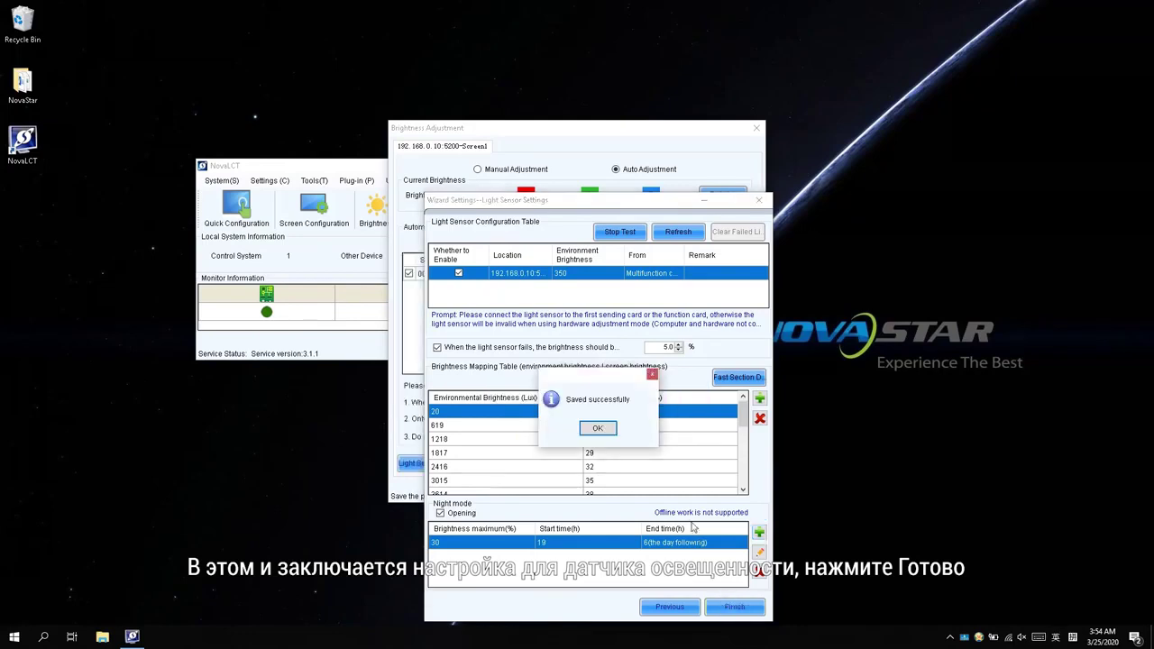
{"action": "left_click", "coordinate": [605, 429]}
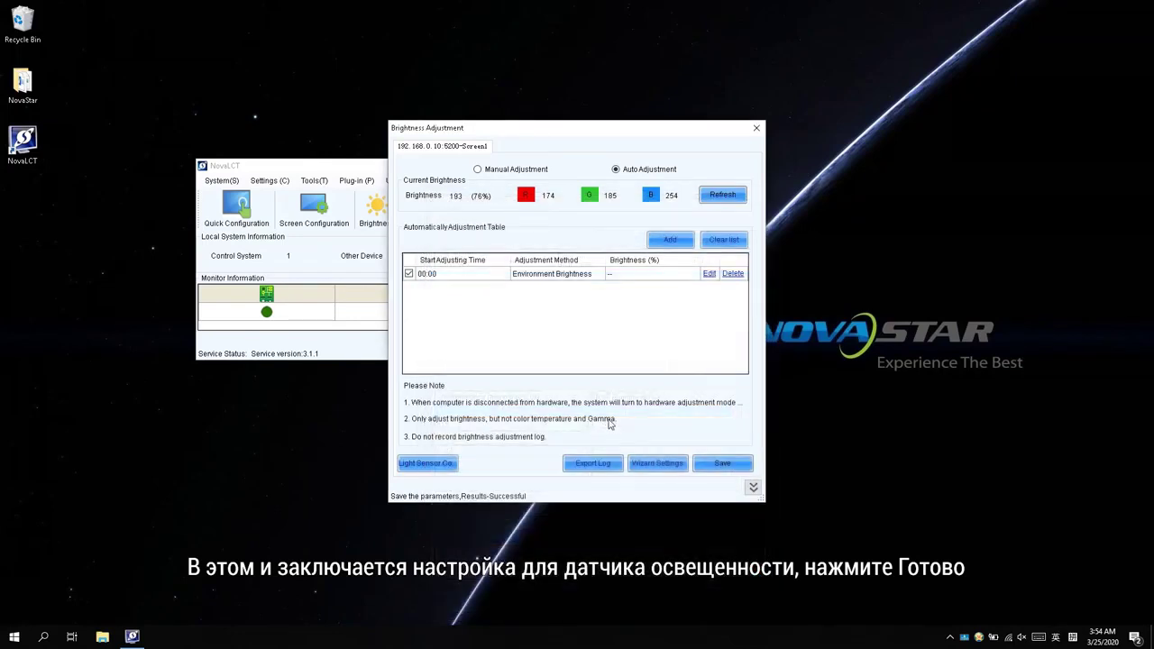
{"action": "left_click", "coordinate": [648, 466]}
{"action": "left_click", "coordinate": [732, 505]}
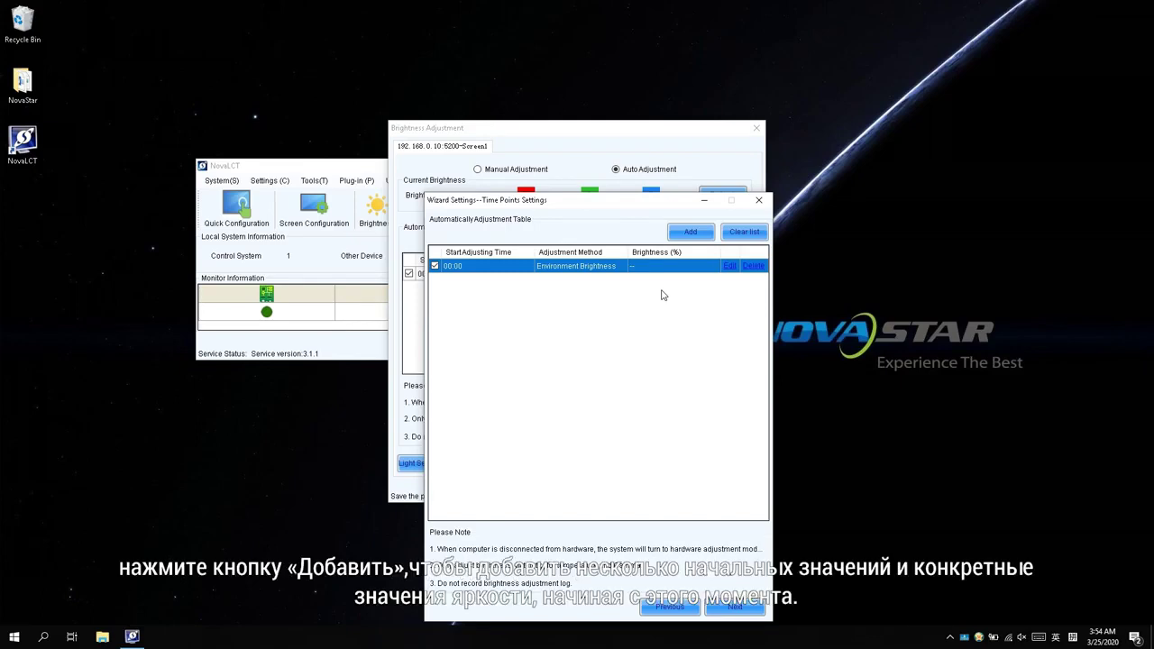
Step: Add an 08:00 time point with specified brightness 40%
{"action": "left_click", "coordinate": [690, 232]}
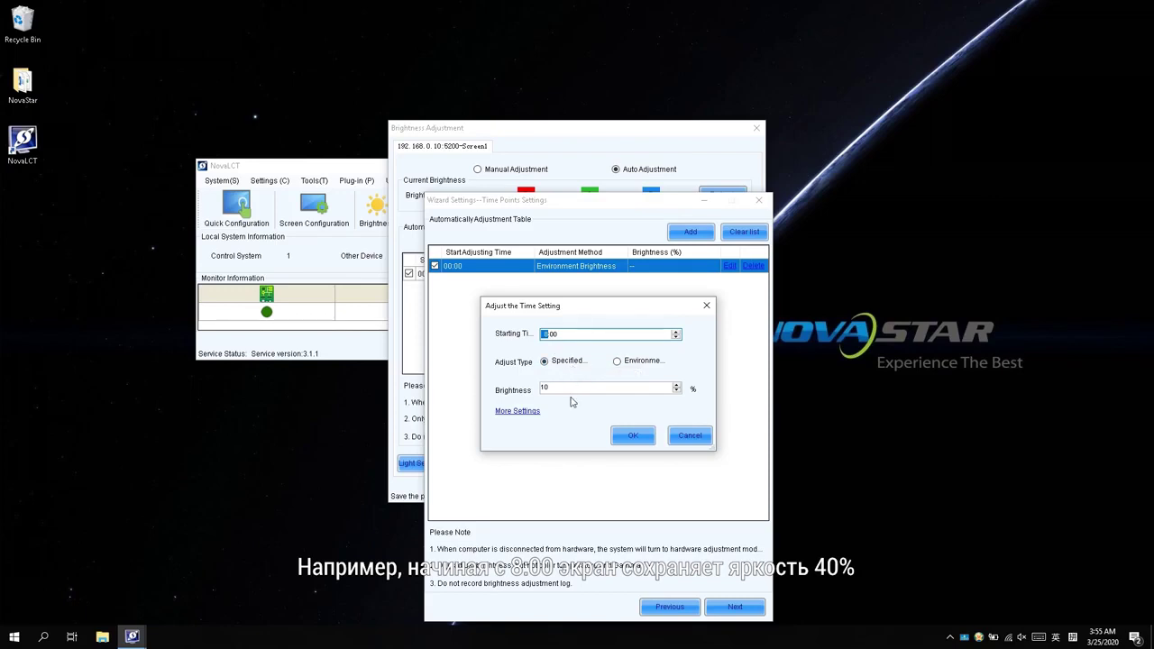
{"action": "left_click", "coordinate": [559, 390]}
{"action": "key", "text": "BackSpace"}
{"action": "key", "text": "BackSpace"}
{"action": "type", "text": "40"}
{"action": "left_click", "coordinate": [620, 433]}
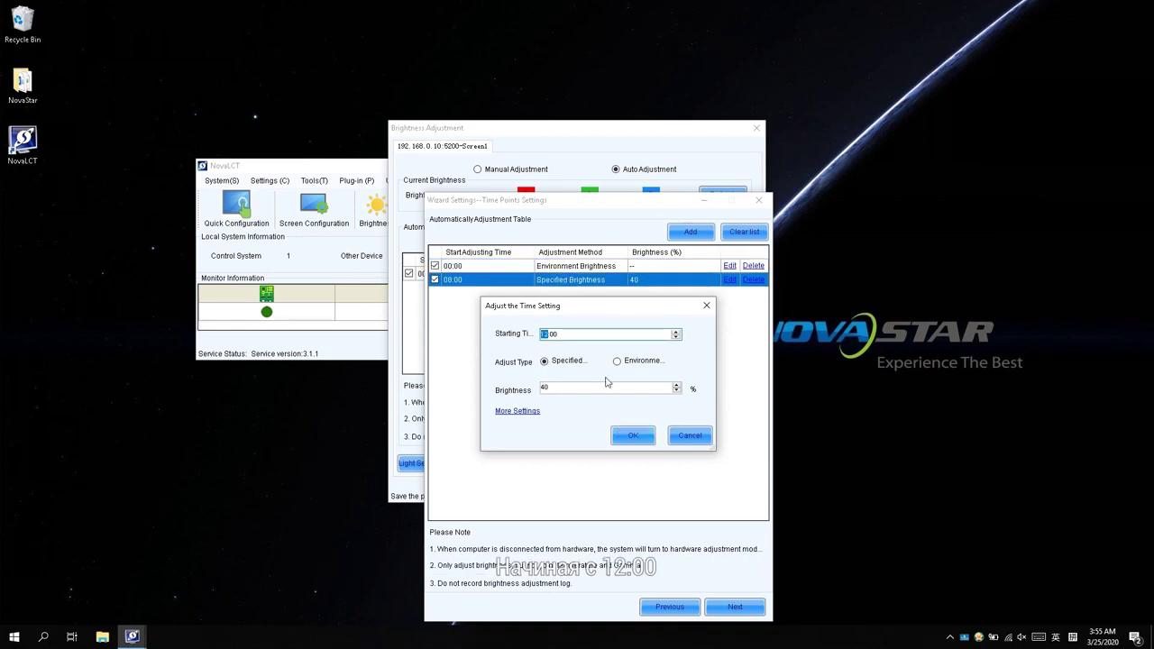
Step: Add a 12:00 time point with specified brightness 80%
{"action": "left_click", "coordinate": [545, 389]}
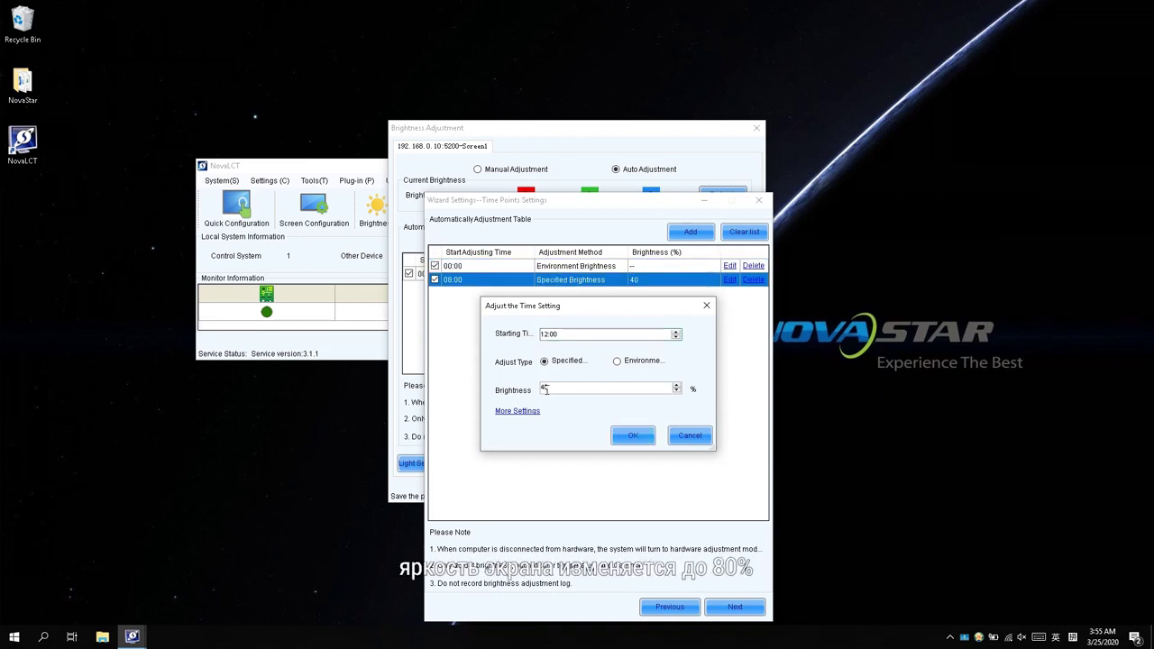
{"action": "type", "text": "8"}
{"action": "left_click", "coordinate": [629, 436]}
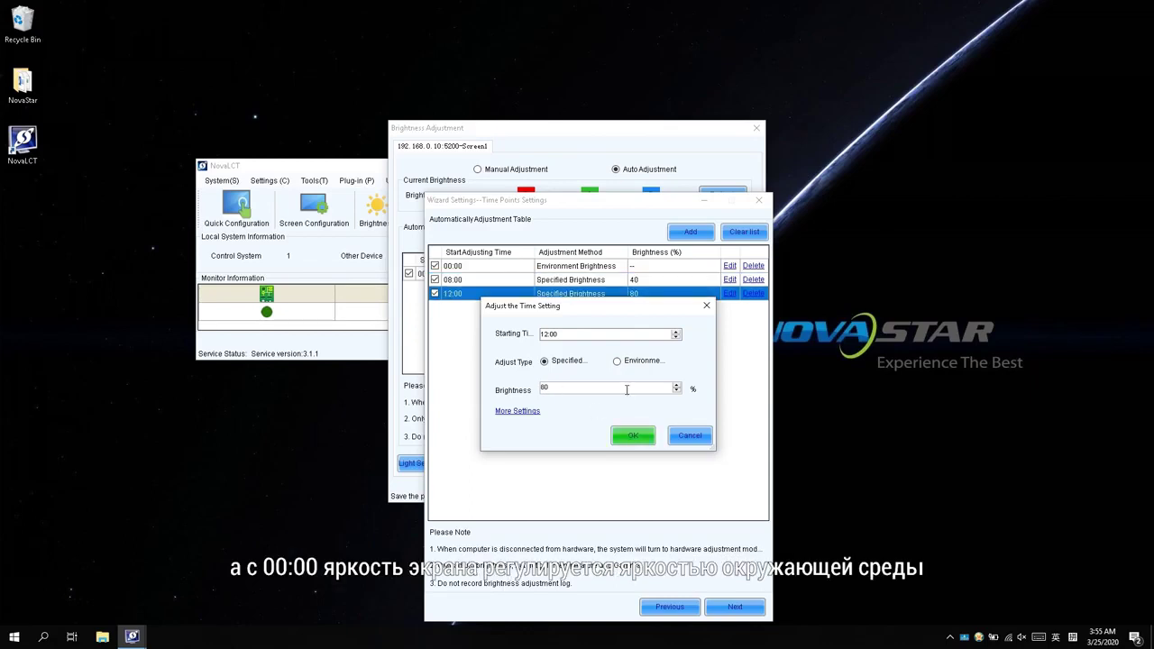
{"action": "left_click", "coordinate": [706, 306]}
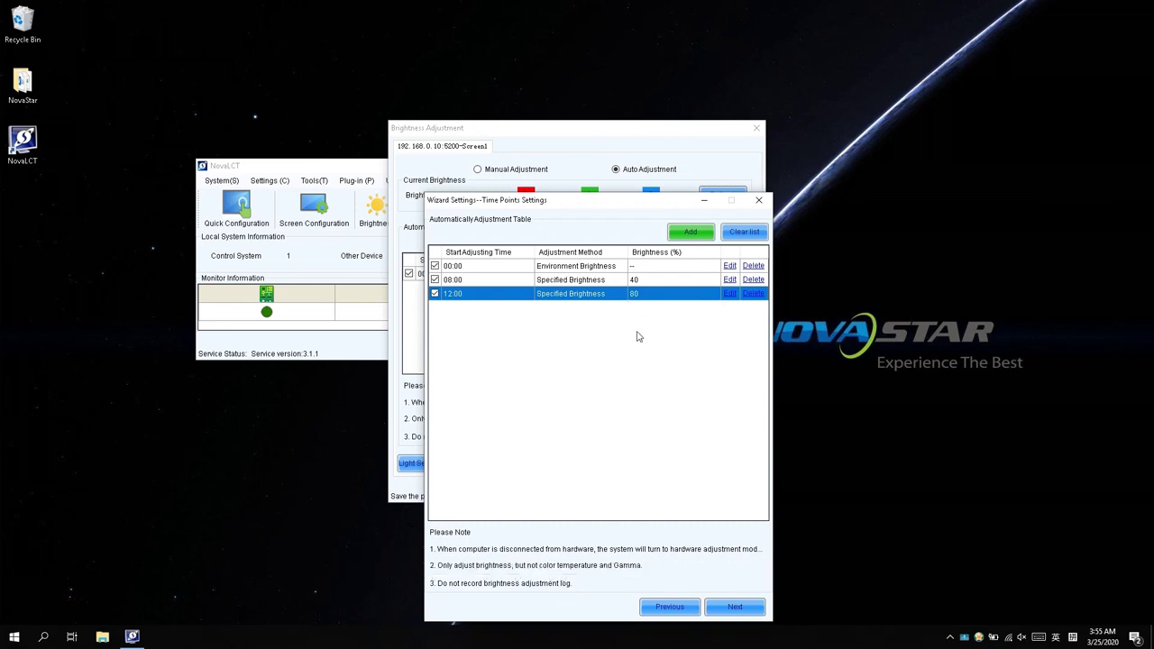
{"action": "left_click", "coordinate": [726, 609]}
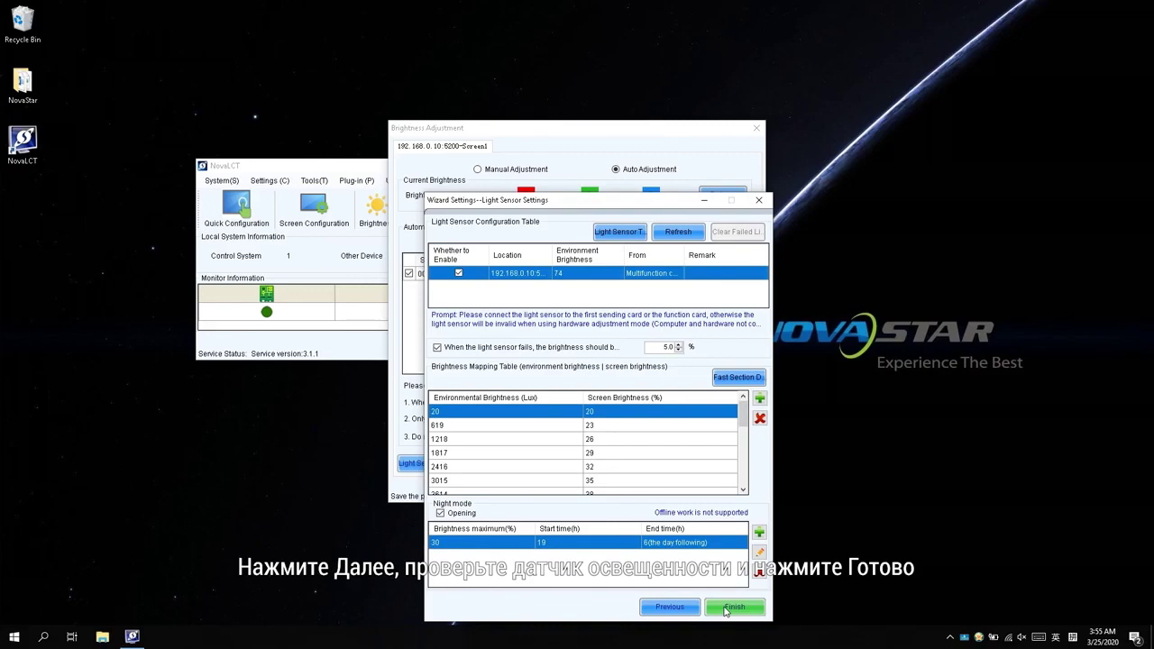
Step: Complete the wizard and save the schedule (00:00, 08:00 at 40%, 12:00 at 80%) to the receiving cards
{"action": "left_click", "coordinate": [726, 609]}
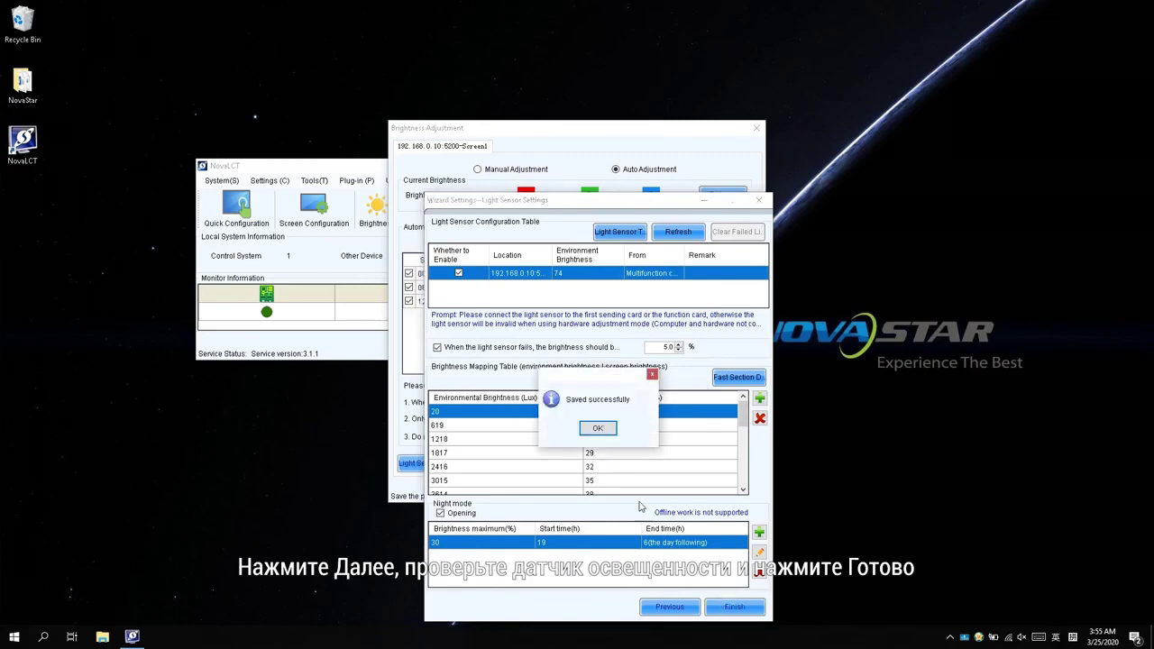
{"action": "left_click", "coordinate": [597, 429]}
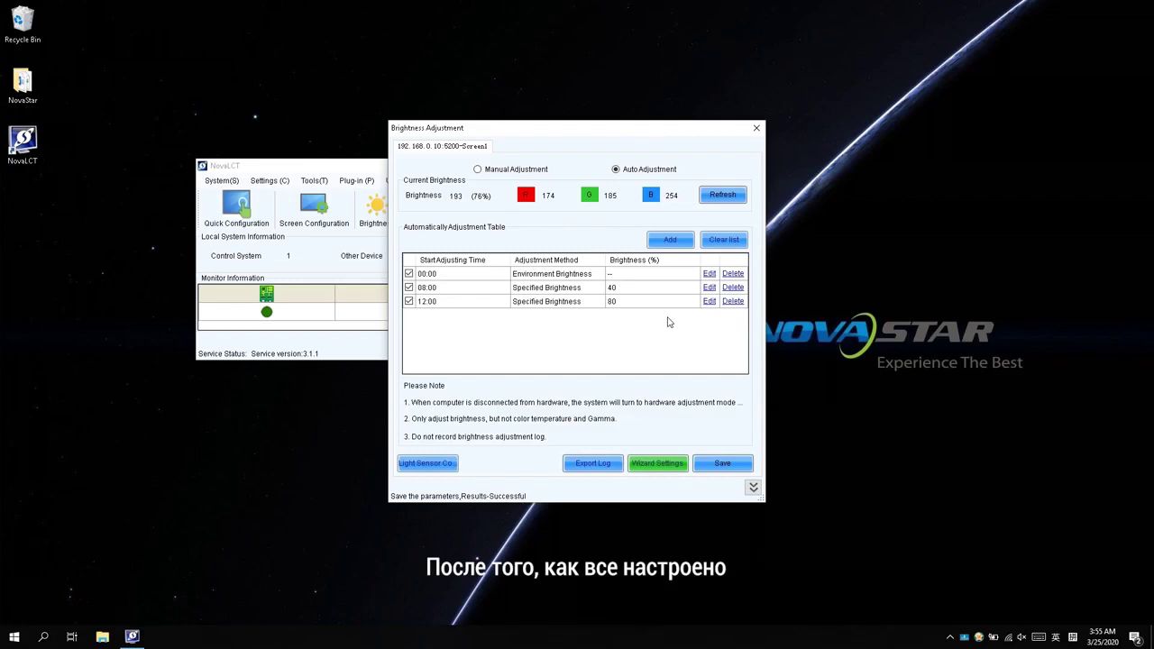
{"action": "left_click", "coordinate": [702, 463]}
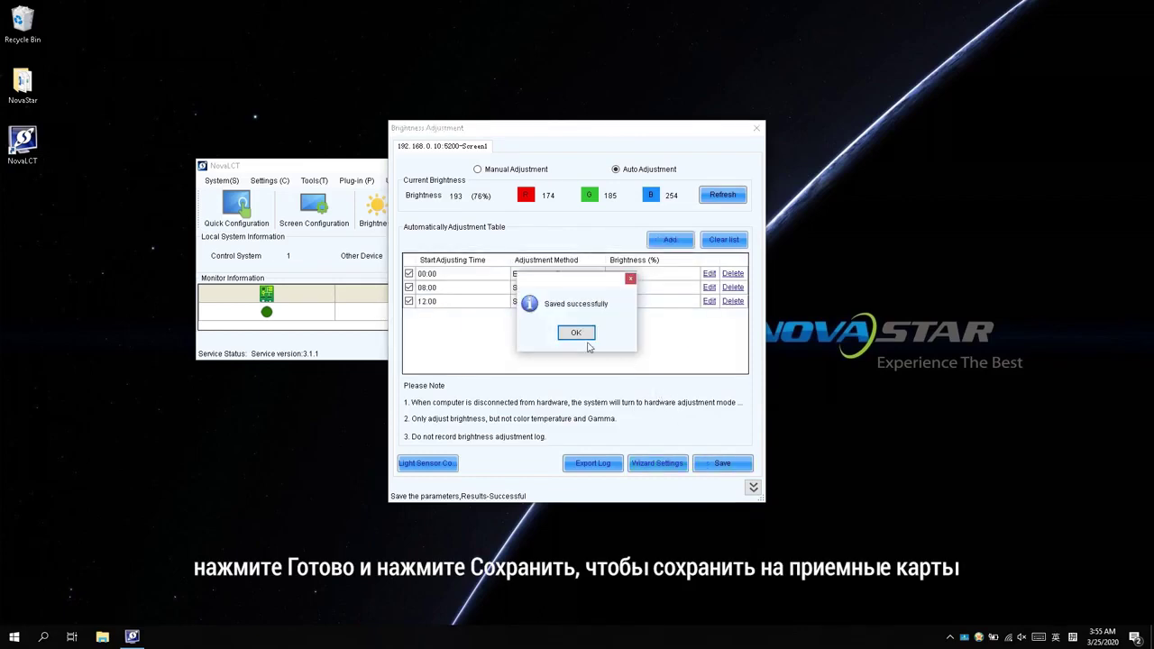
{"action": "left_click", "coordinate": [577, 334]}
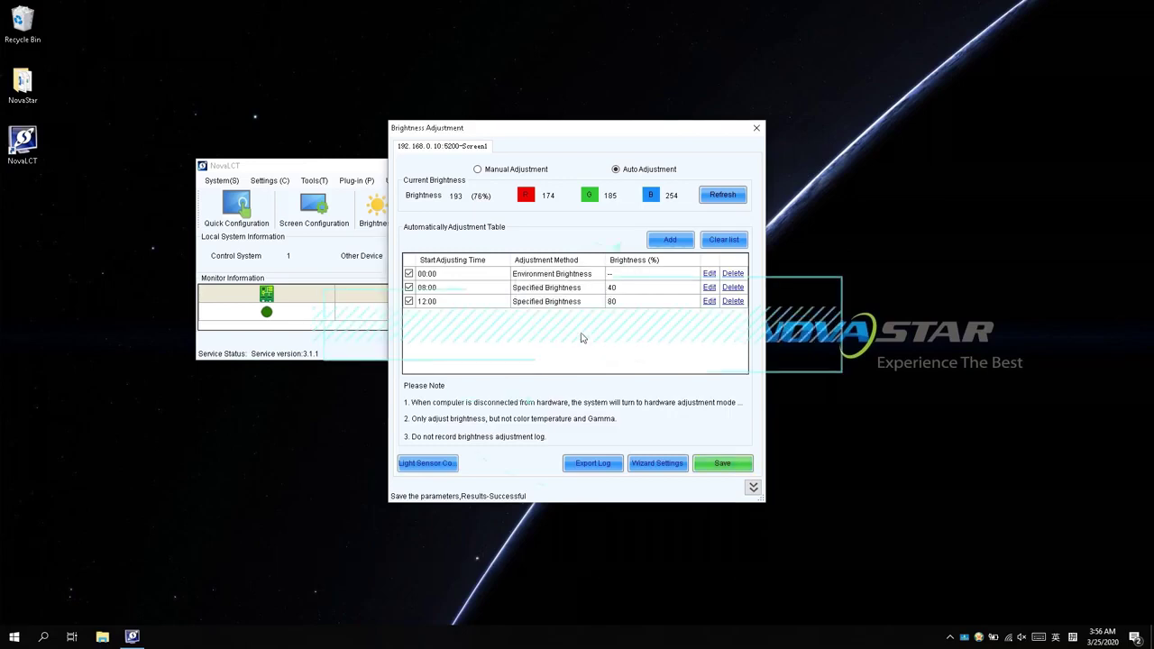
Step: Sync the sending card's clock to the computer time from Settings > Hardware Information
{"action": "left_click", "coordinate": [756, 128]}
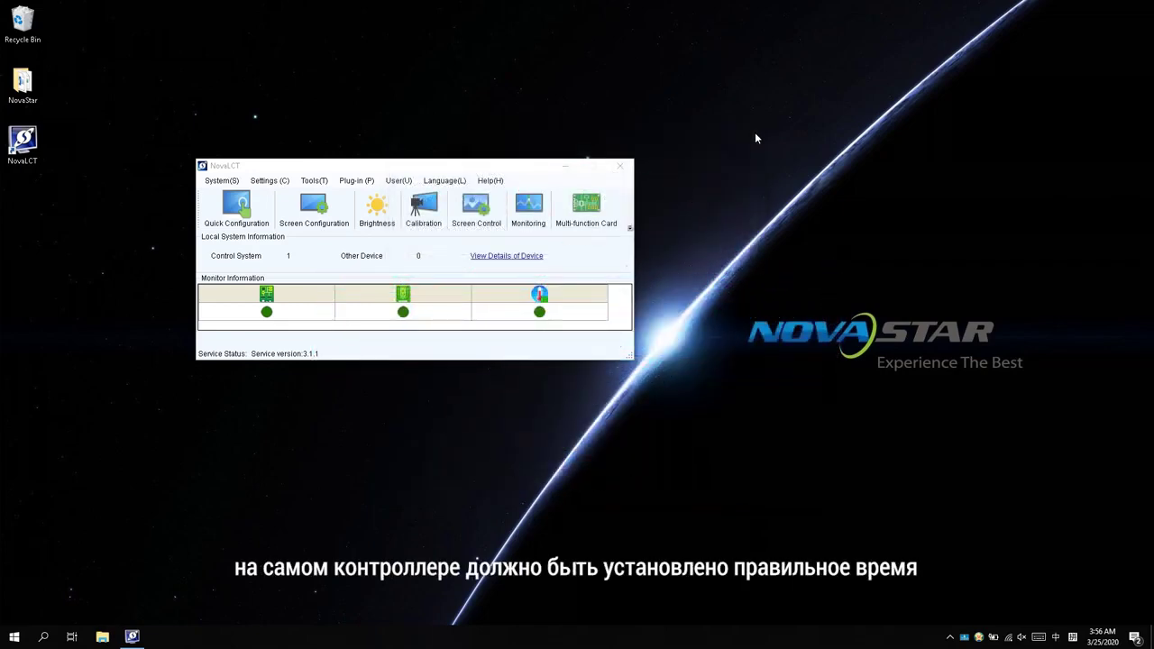
{"action": "left_click", "coordinate": [270, 180]}
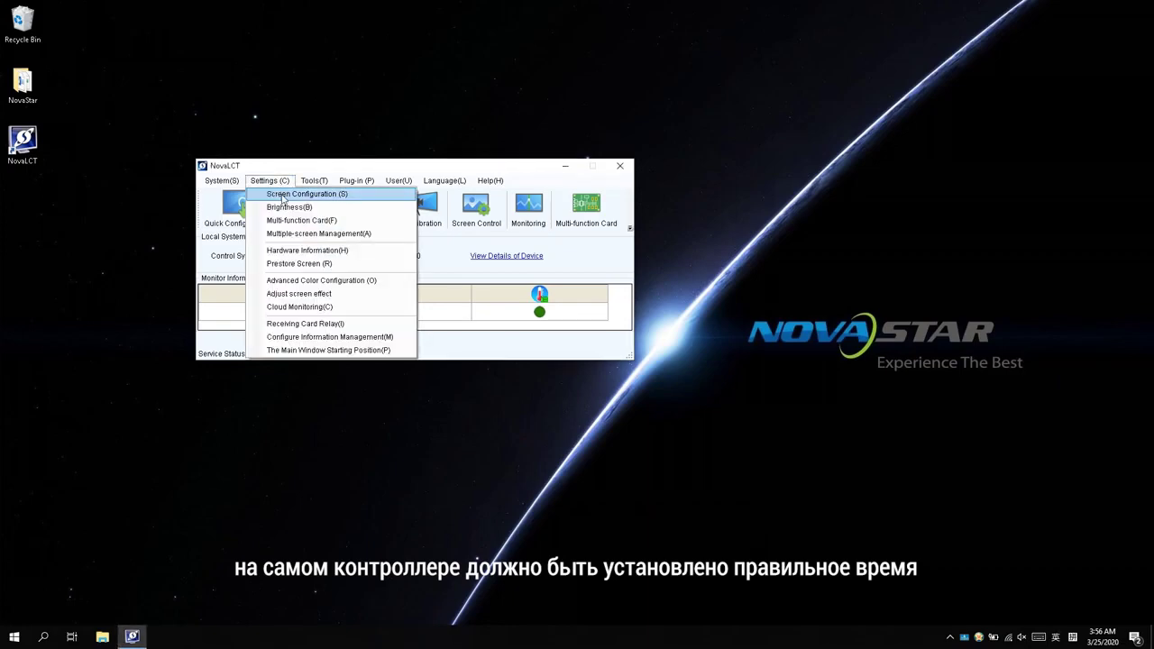
{"action": "left_click", "coordinate": [291, 251]}
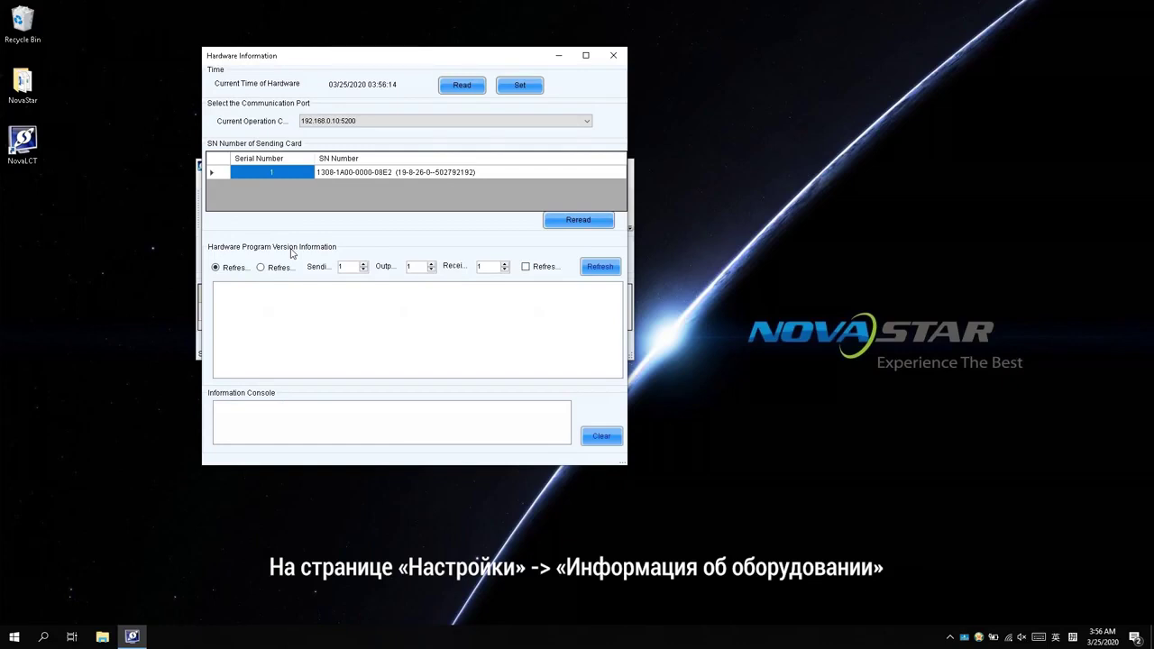
{"action": "left_click", "coordinate": [519, 84]}
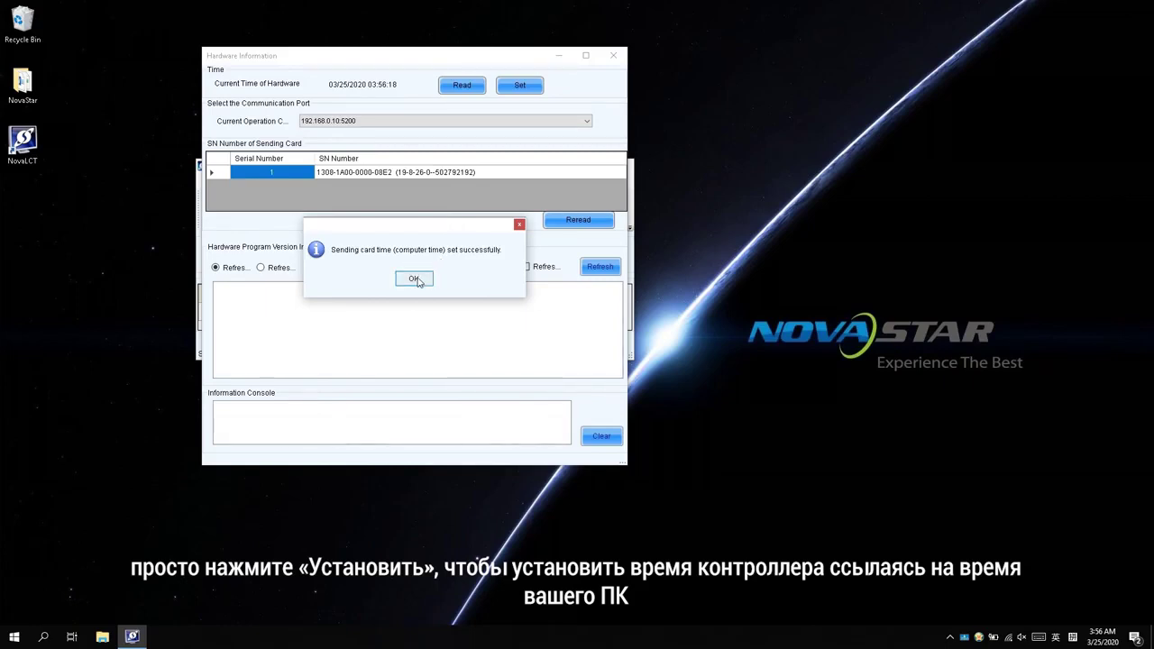
{"action": "left_click", "coordinate": [414, 278]}
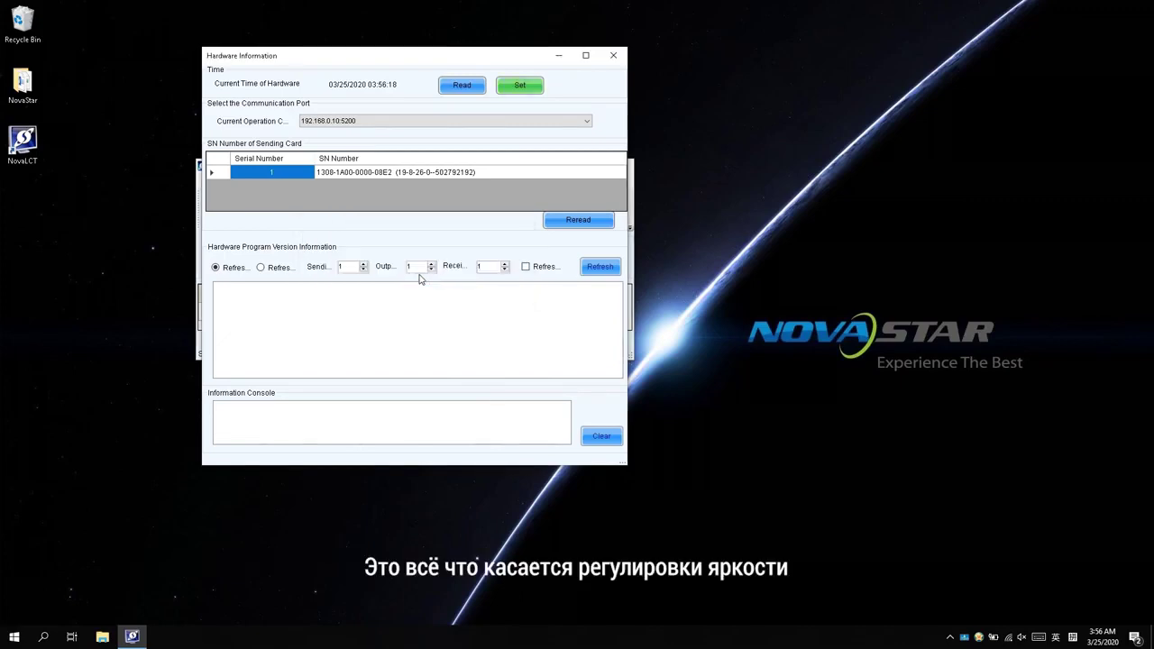
{"action": "left_click", "coordinate": [613, 55]}
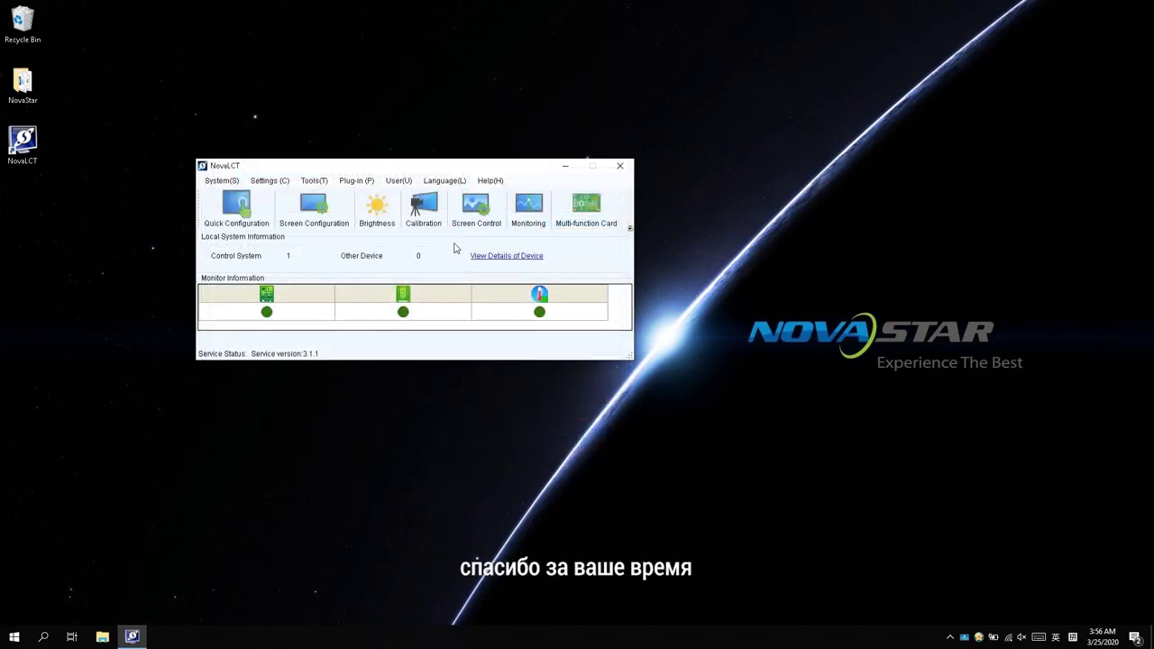